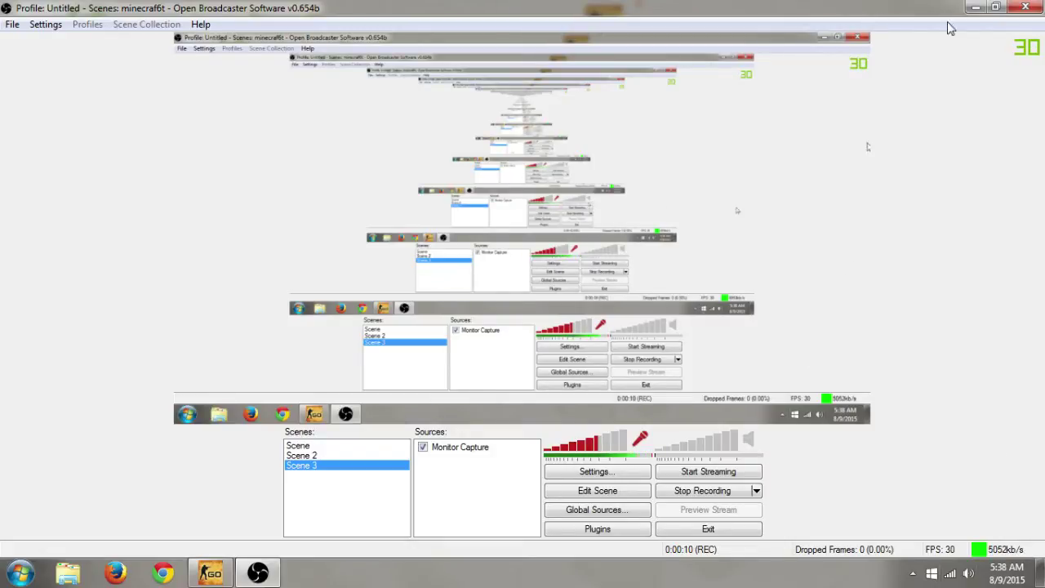
- Minimize OBS and move the CS:GO desktop shortcut beside the Dxtory shortcut, leaving Dxtory selected
click(975, 6)
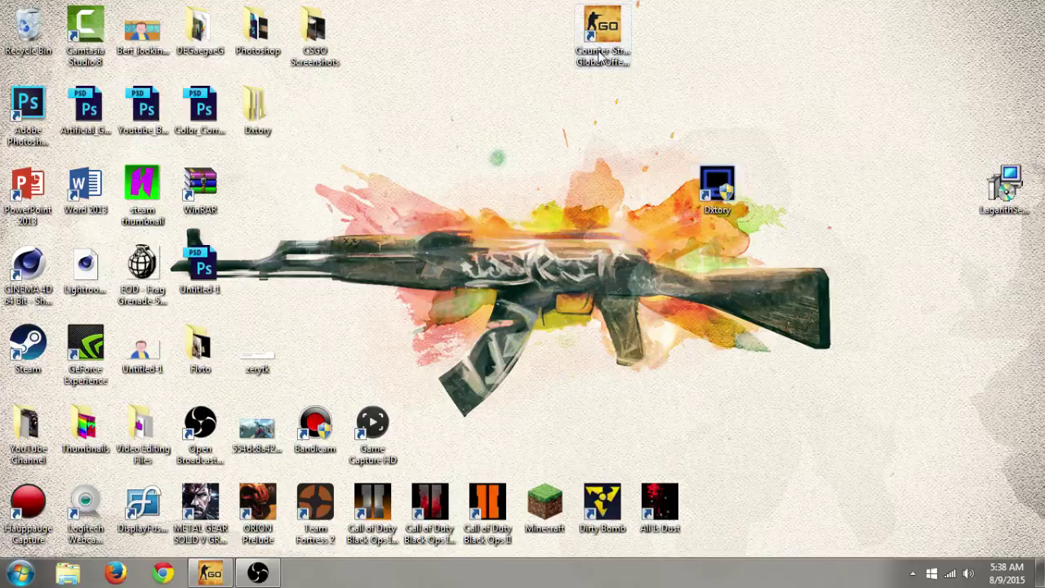
drag(604, 37, 661, 195)
drag(581, 147, 749, 244)
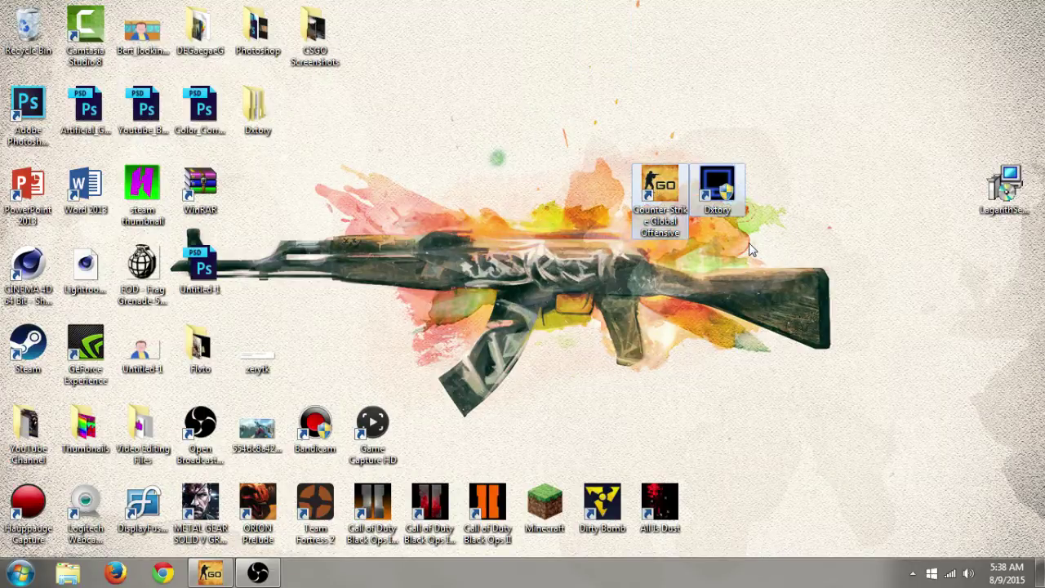
click(717, 289)
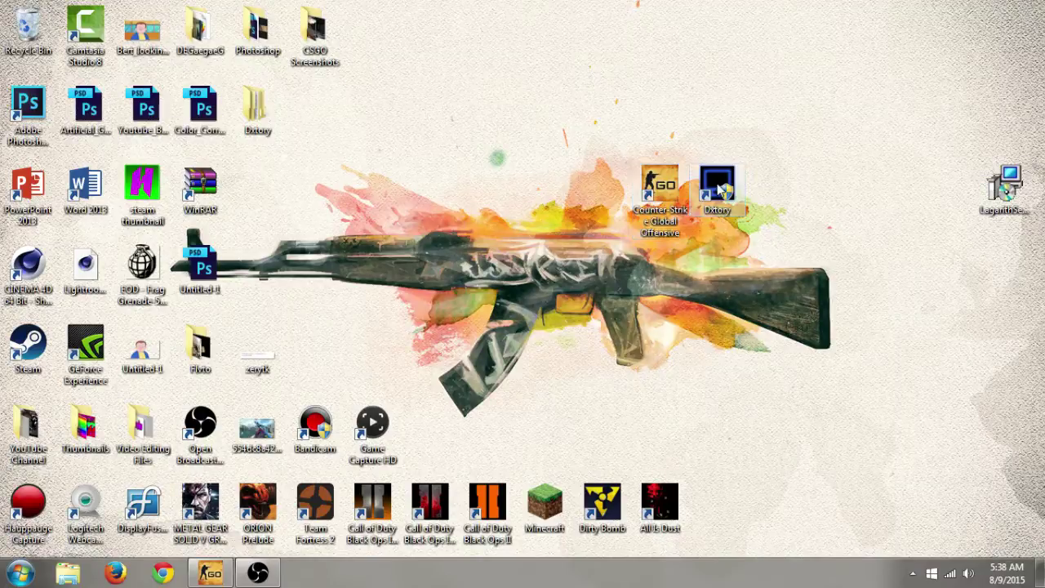
click(718, 190)
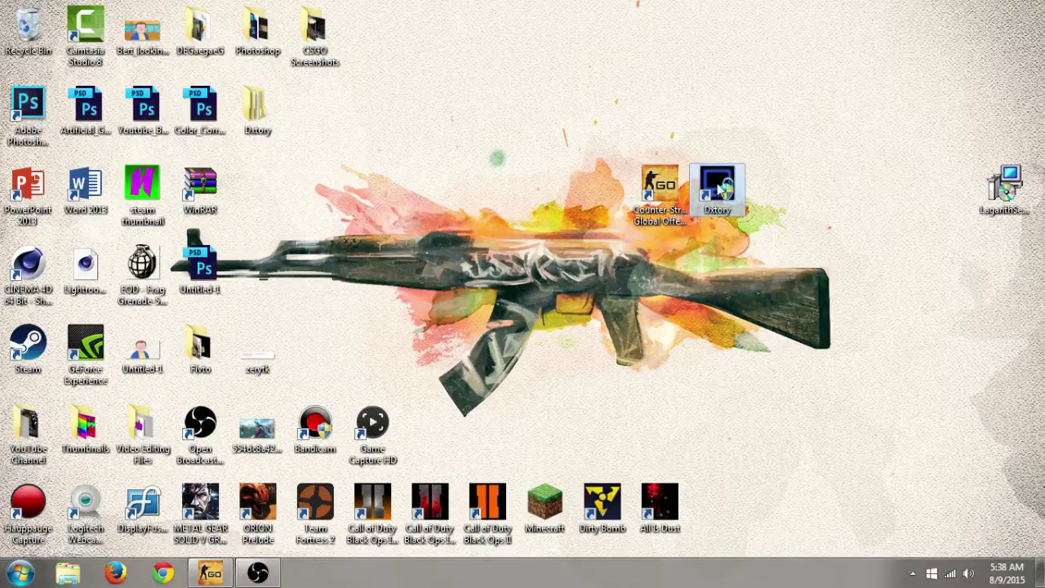
- Launch Dxtory 2.0.119, shift its window left, and switch the profile to Default
double_click(717, 190)
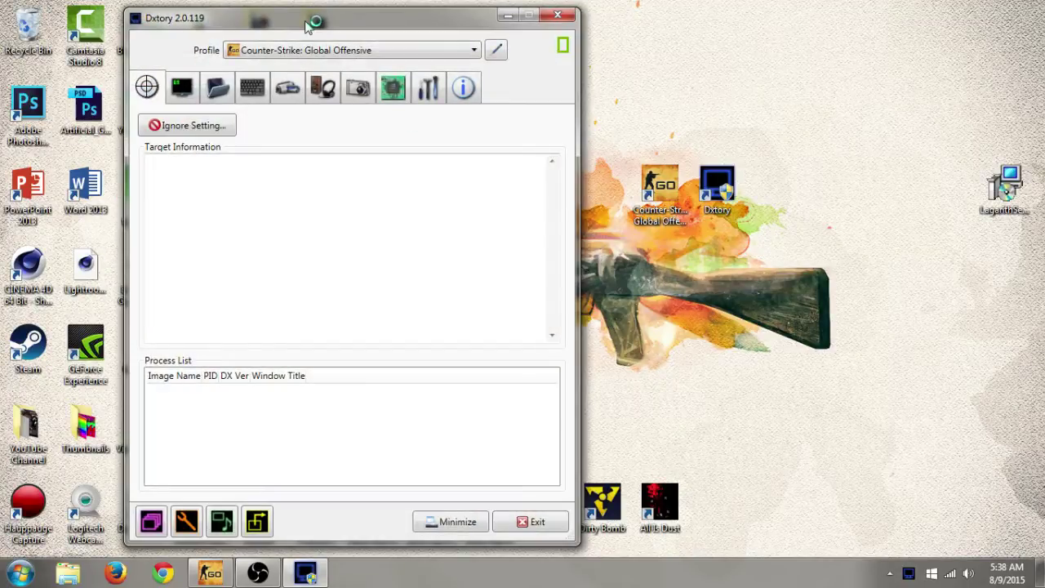
drag(314, 15, 188, 22)
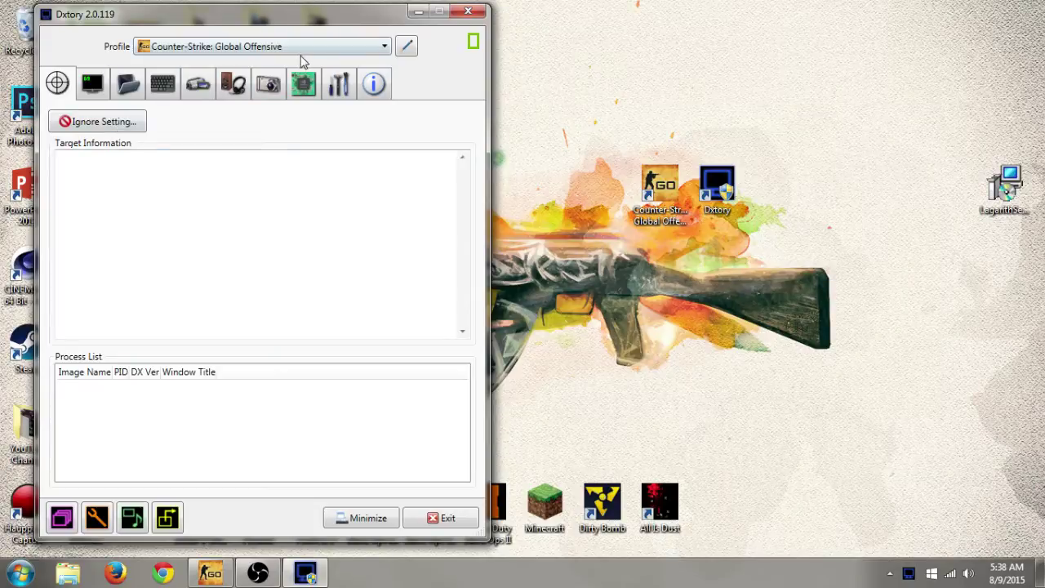
click(186, 47)
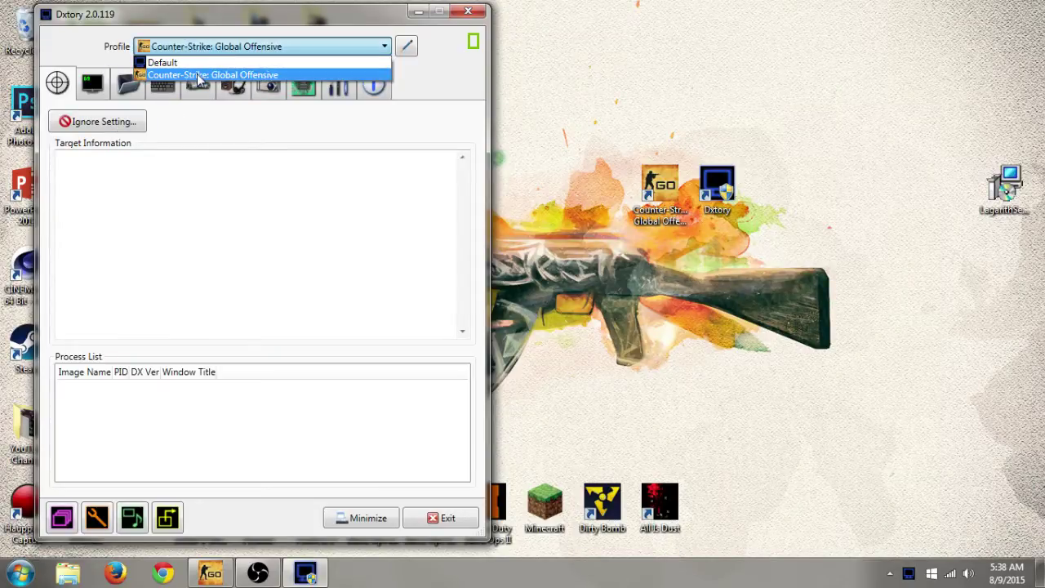
click(168, 63)
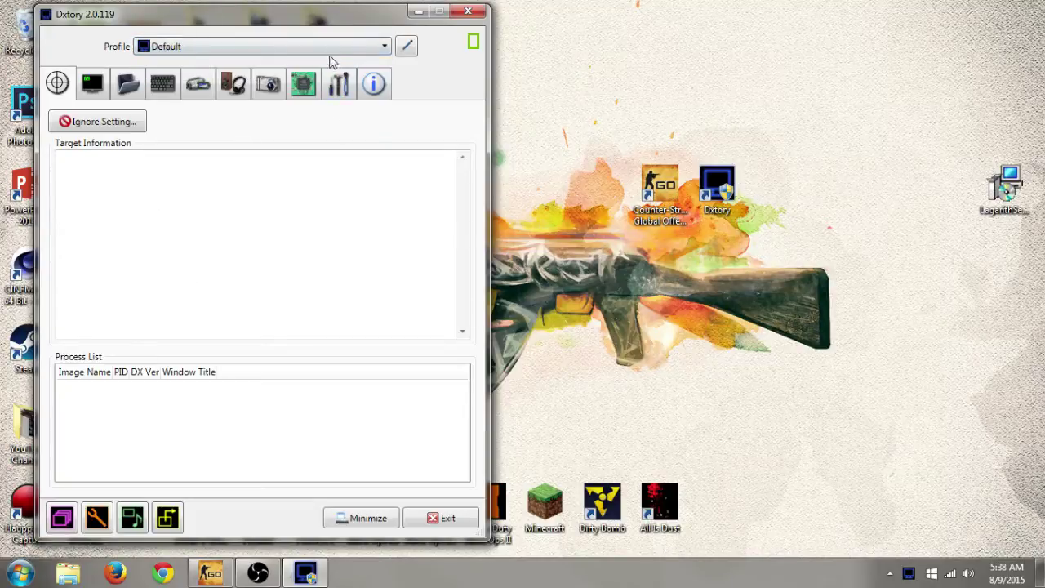
- Bring Dxtory in front of CS:GO and select the Counter-Strike: Global Offensive profile
click(275, 43)
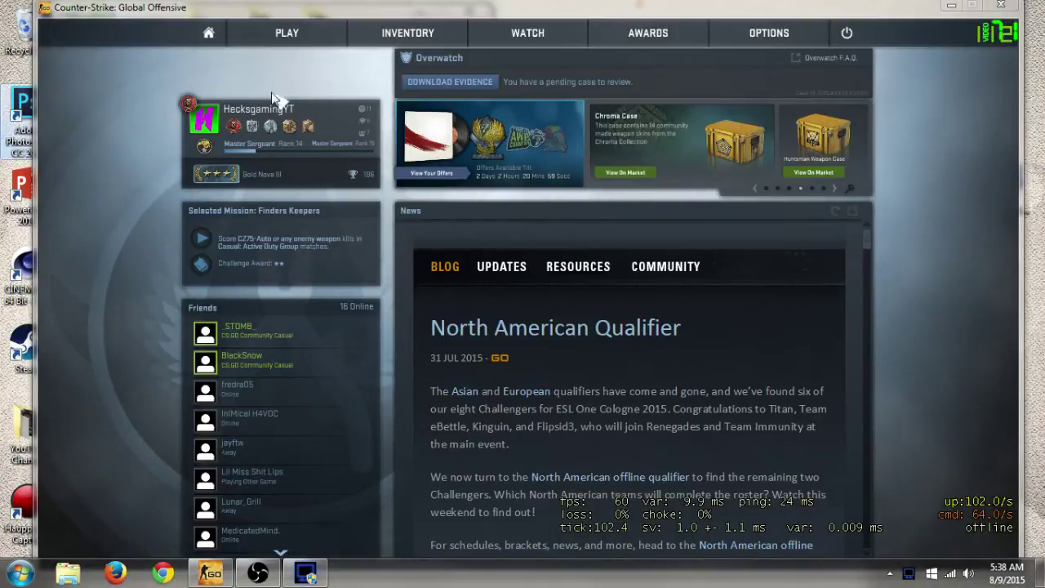
click(305, 573)
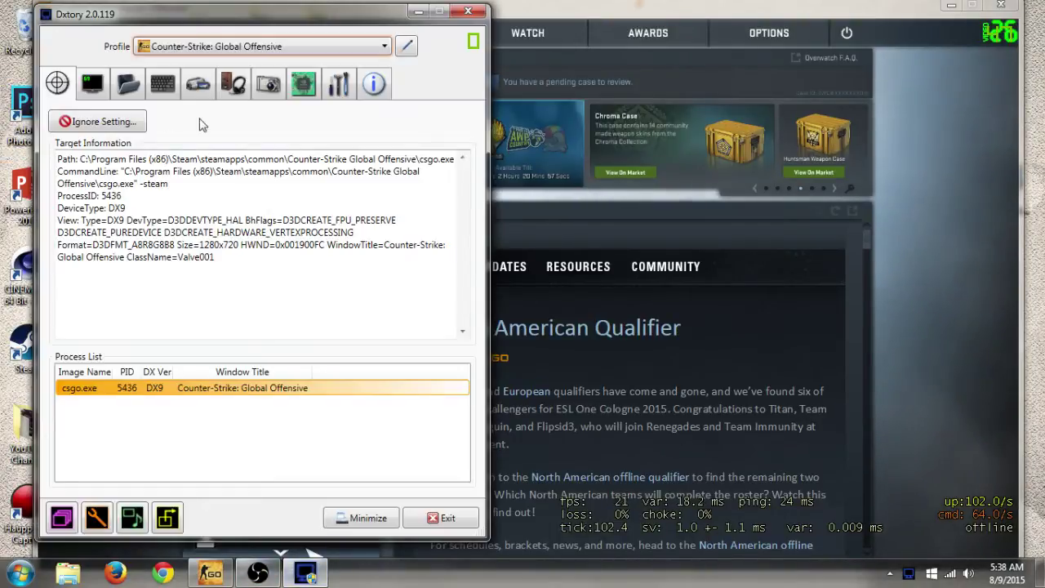
click(231, 47)
click(201, 48)
- Keep the overlay's recording status colour red
click(86, 95)
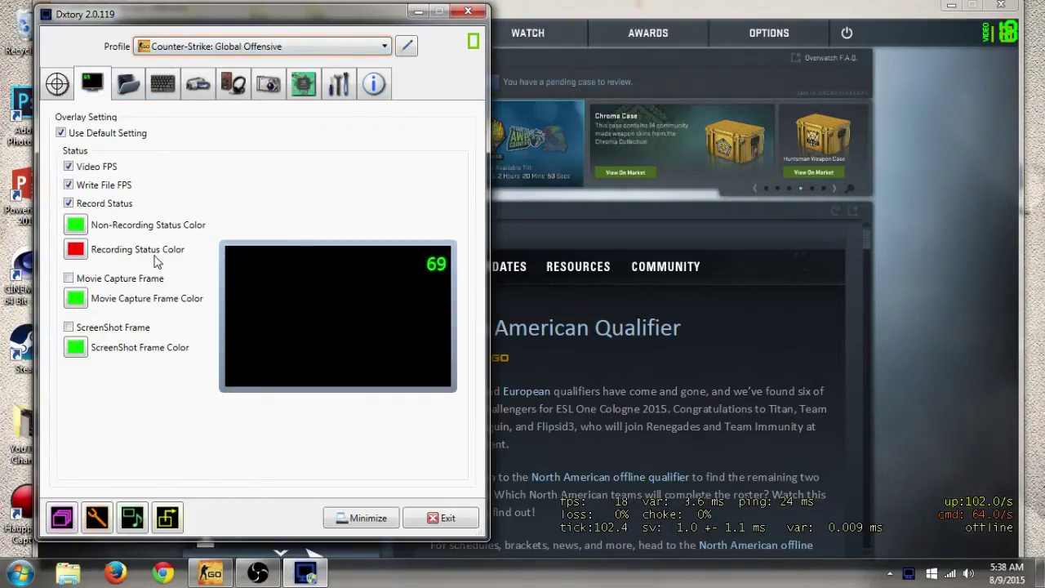
click(76, 249)
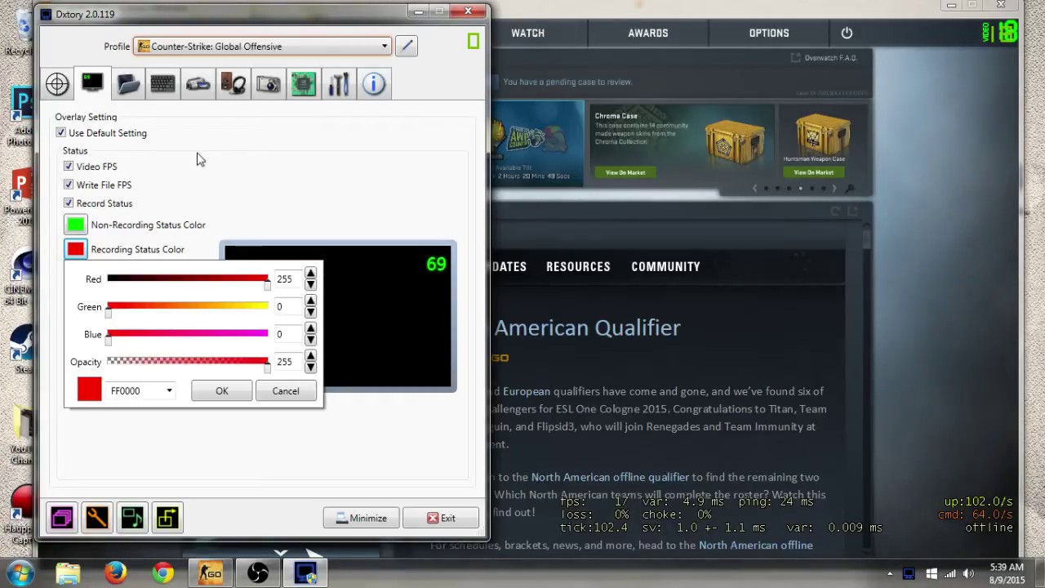
click(226, 390)
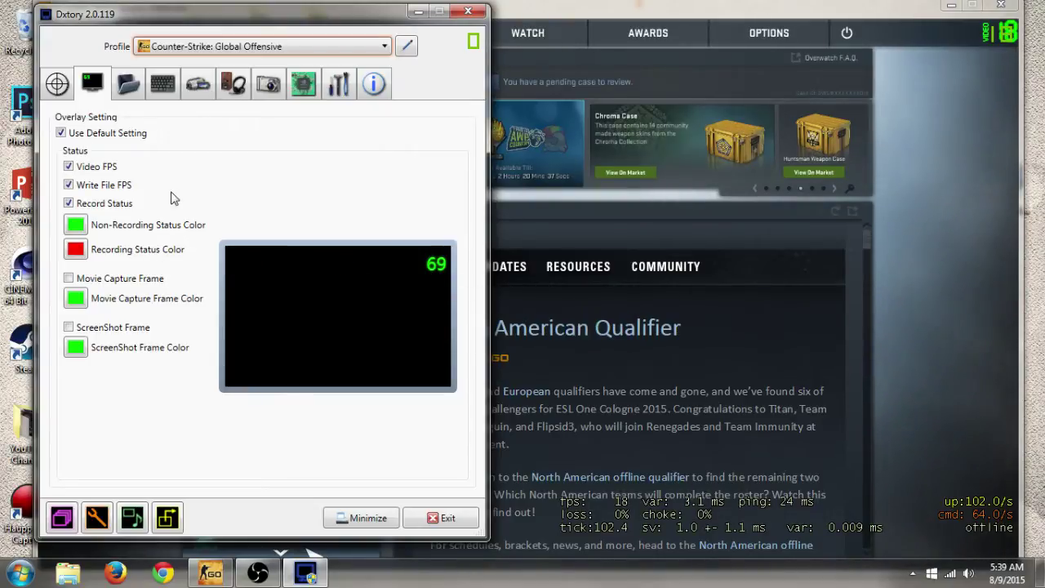
- Add D:\Dxtory as the movie save folder through the folder browser
click(124, 94)
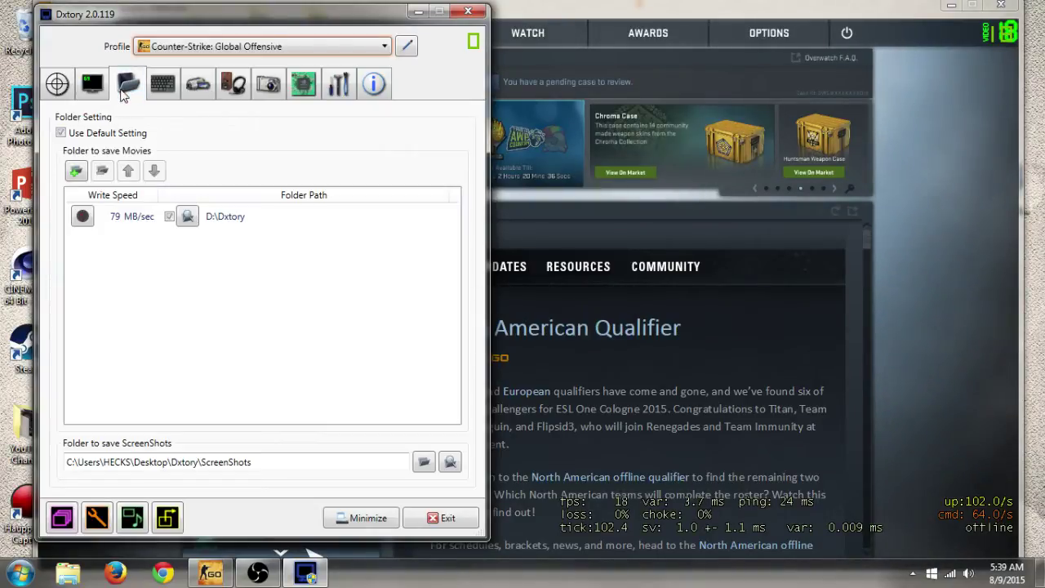
click(108, 218)
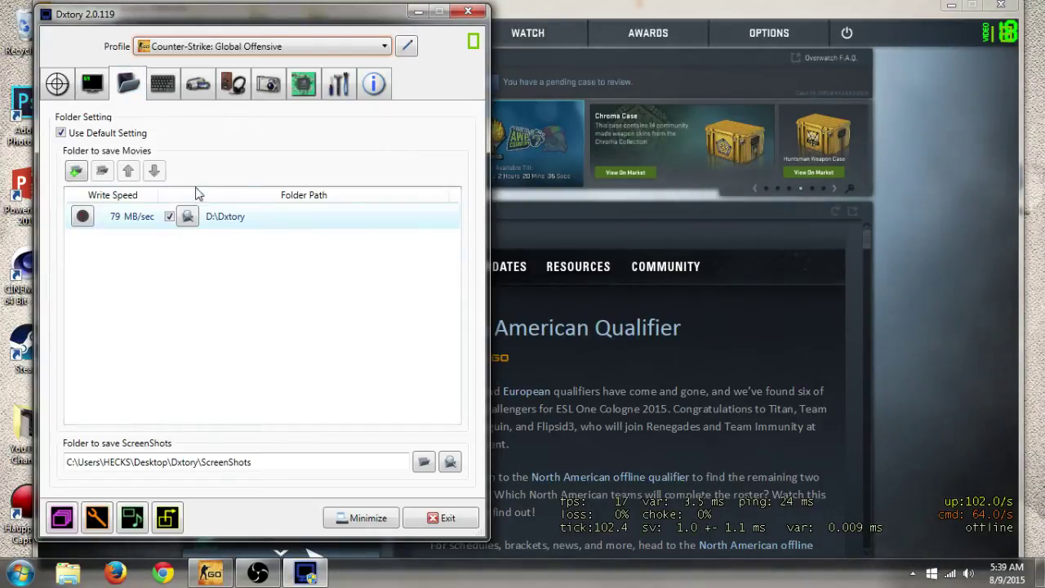
click(76, 172)
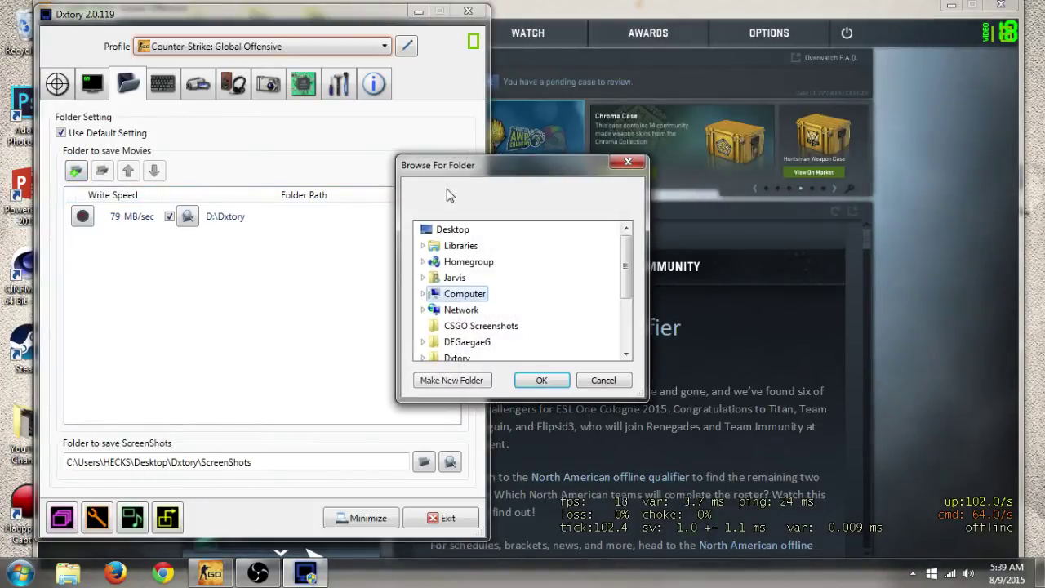
scroll(618, 336, down, 2)
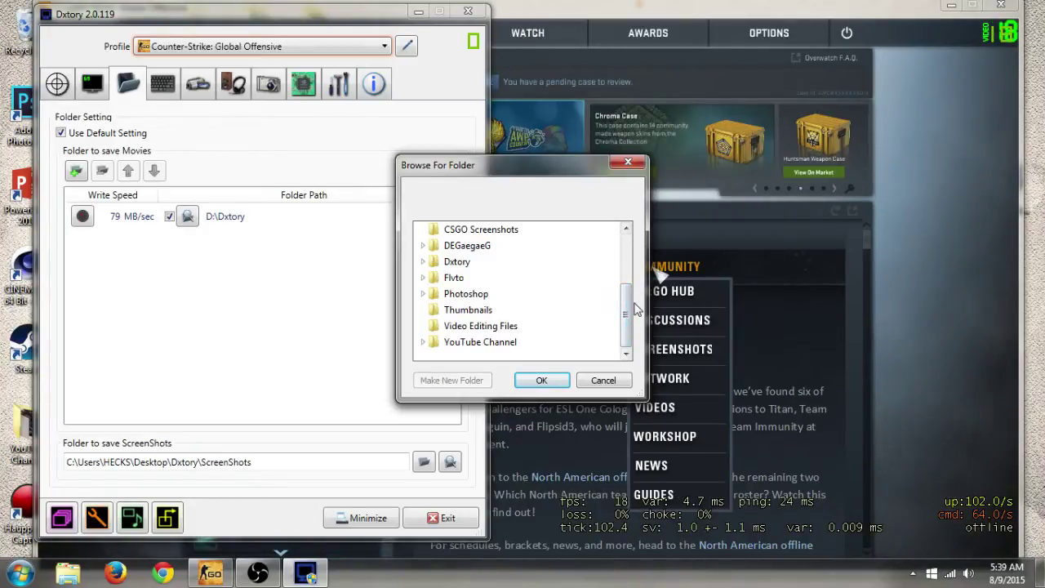
drag(620, 320, 624, 266)
click(424, 295)
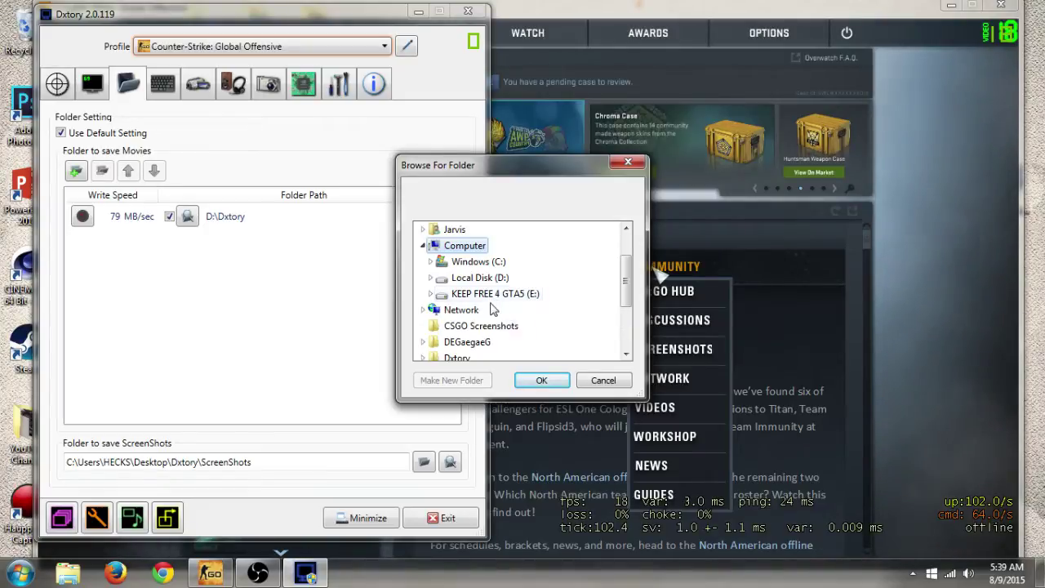
click(430, 277)
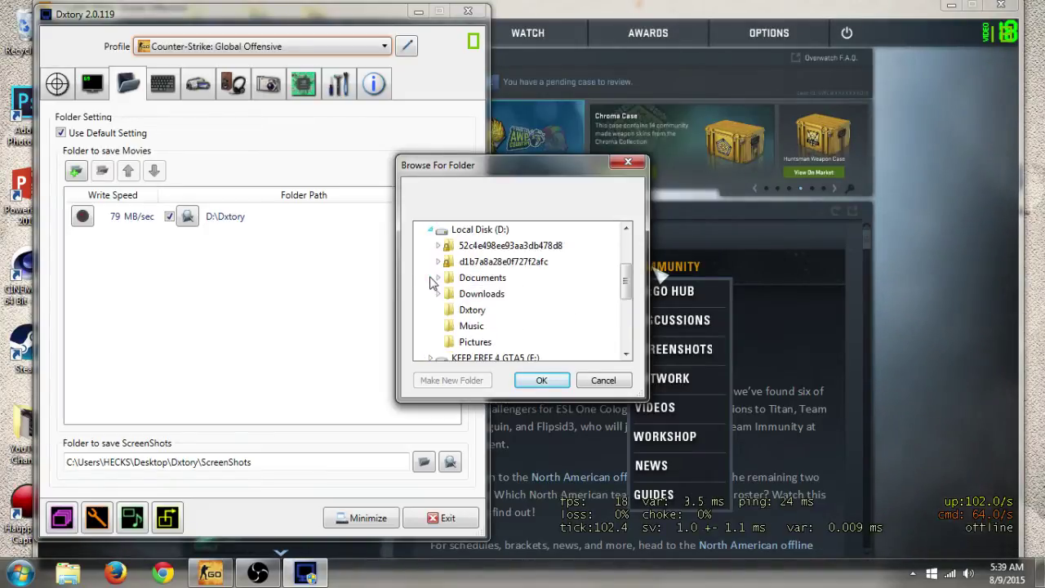
click(473, 311)
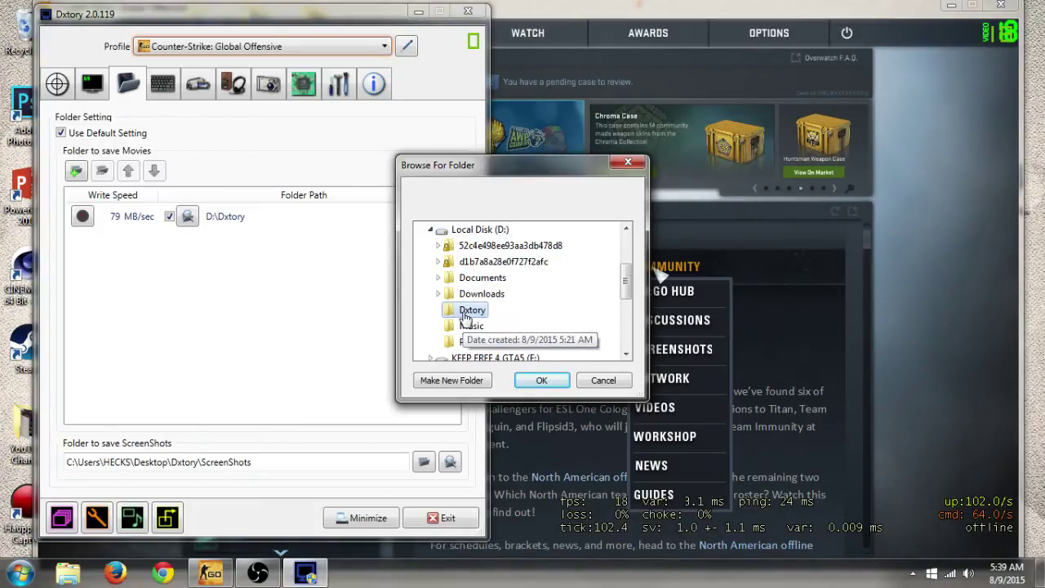
mouse_move(624, 281)
mouse_down()
mouse_move(626, 230)
mouse_move(629, 279)
mouse_up()
click(431, 230)
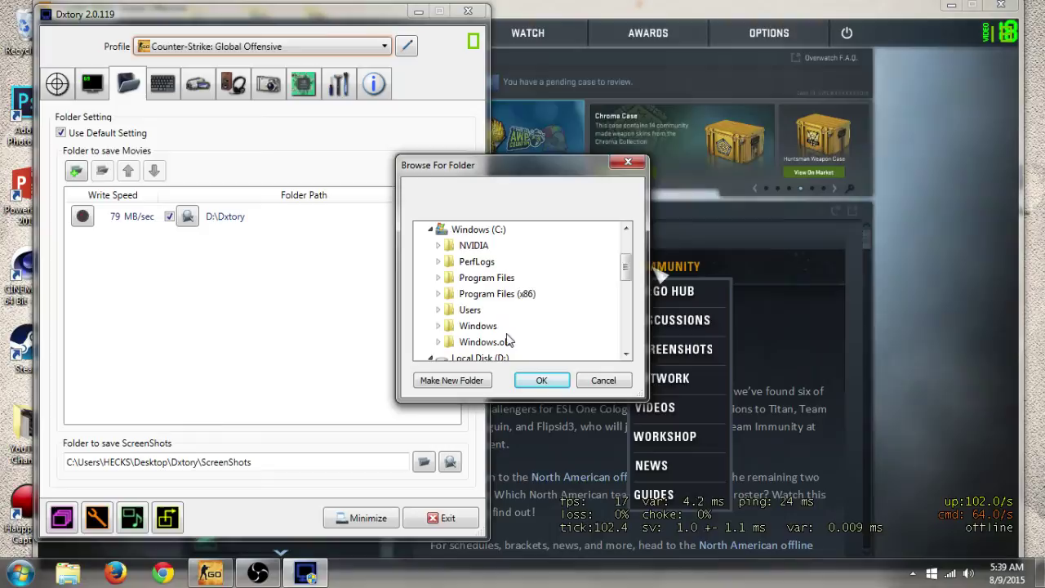
drag(626, 270, 620, 302)
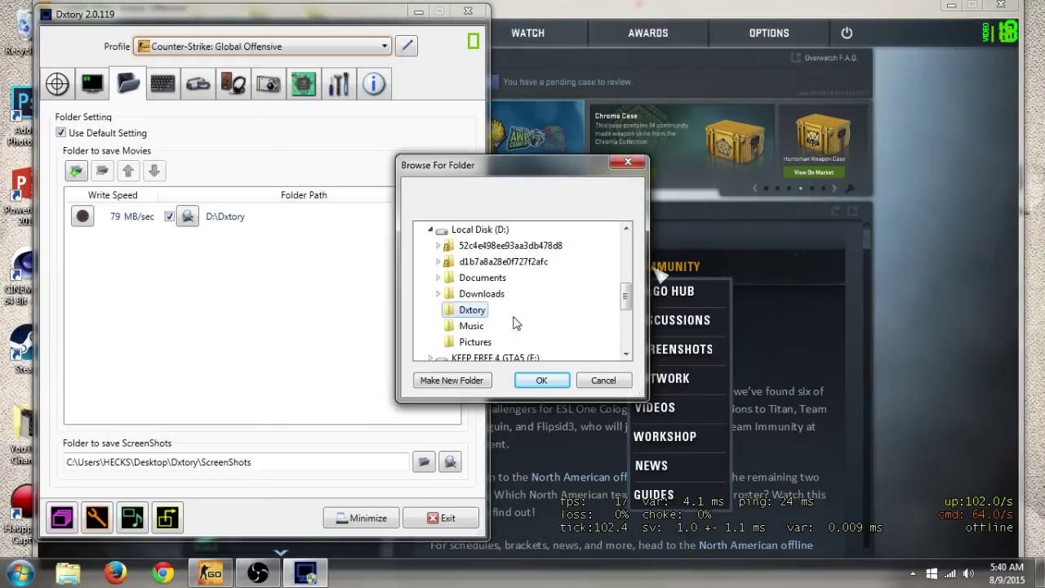
click(558, 378)
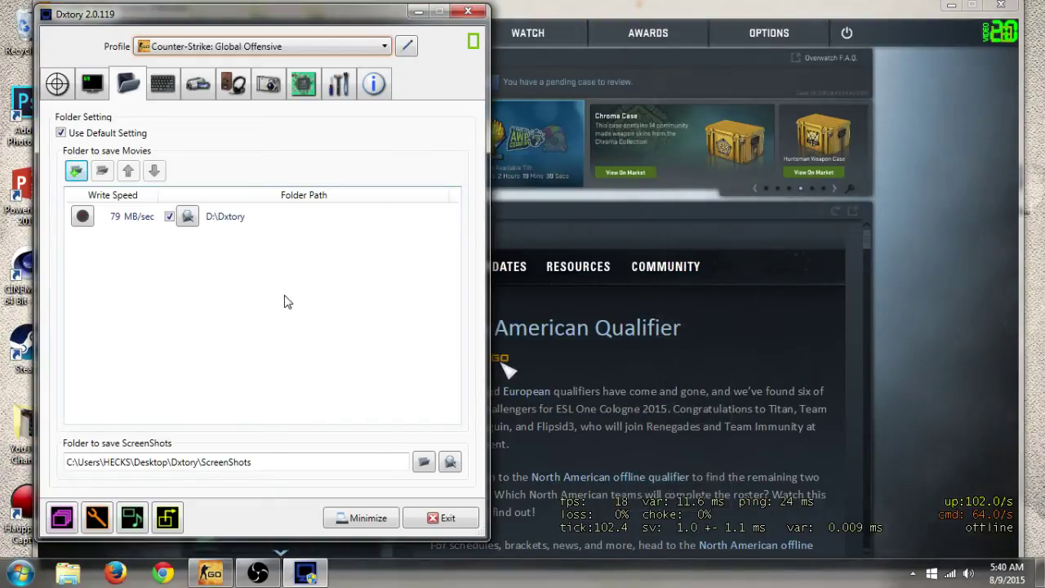
- Review the F12 movie and F11 screenshot hotkeys, then bring up the Movie settings
click(167, 82)
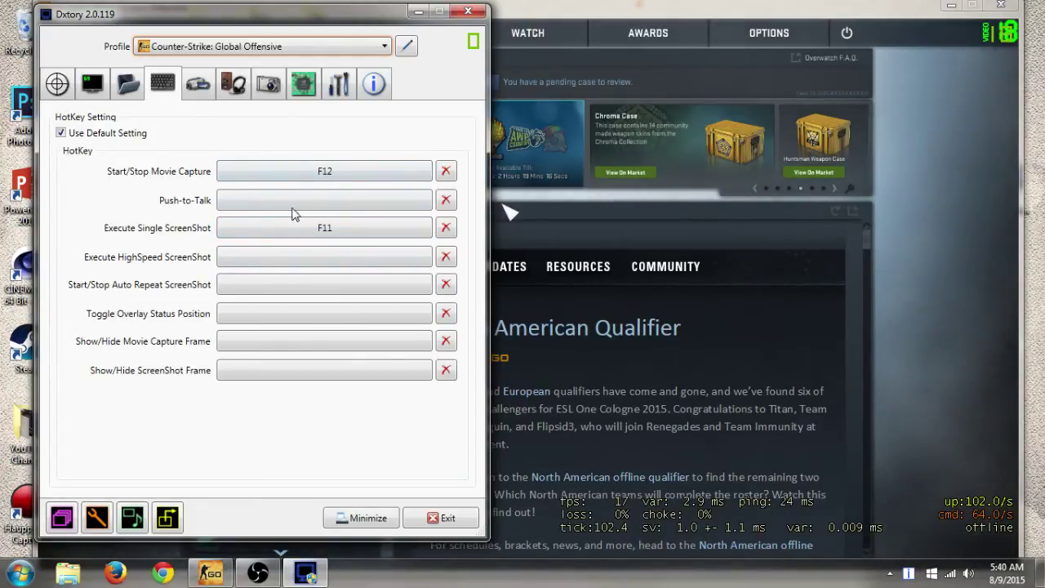
click(199, 82)
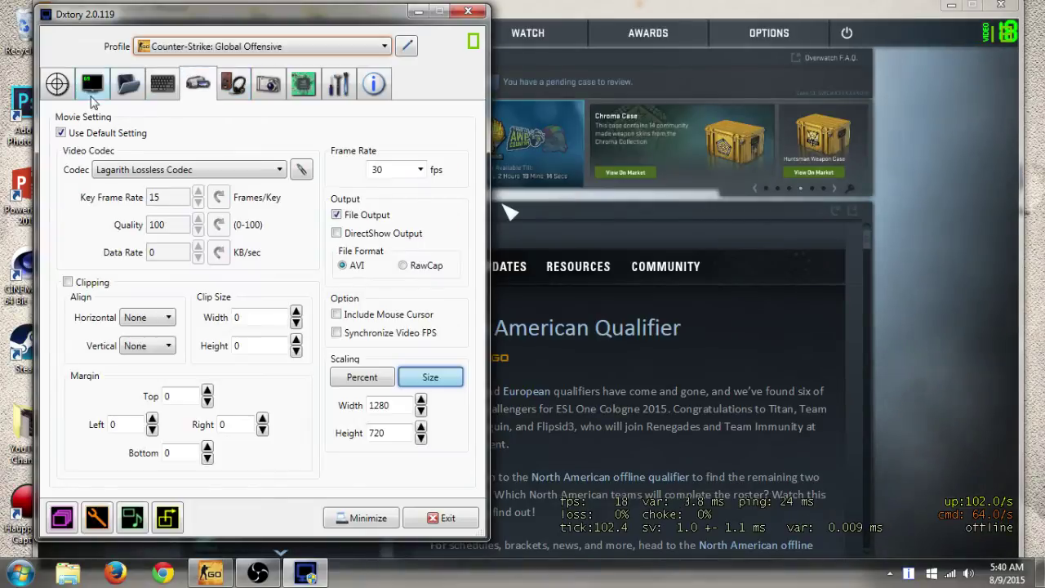
mouse_move(65, 138)
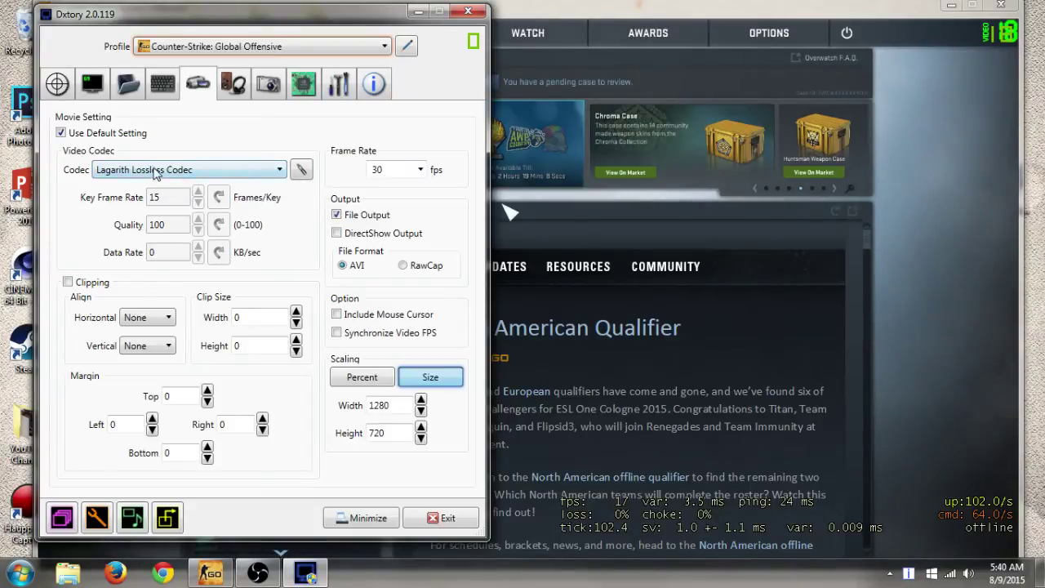
click(155, 169)
click(137, 183)
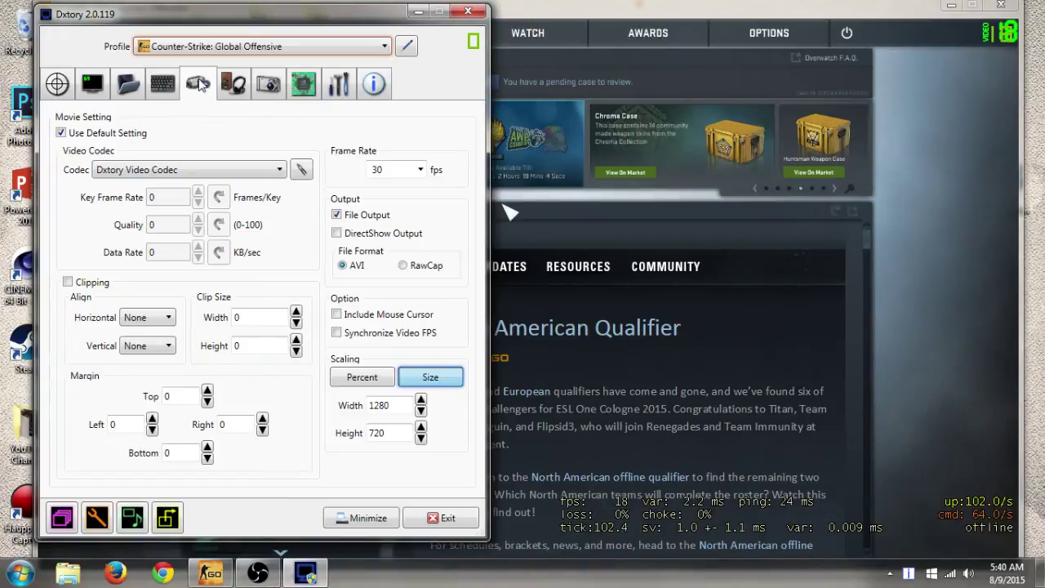
click(170, 171)
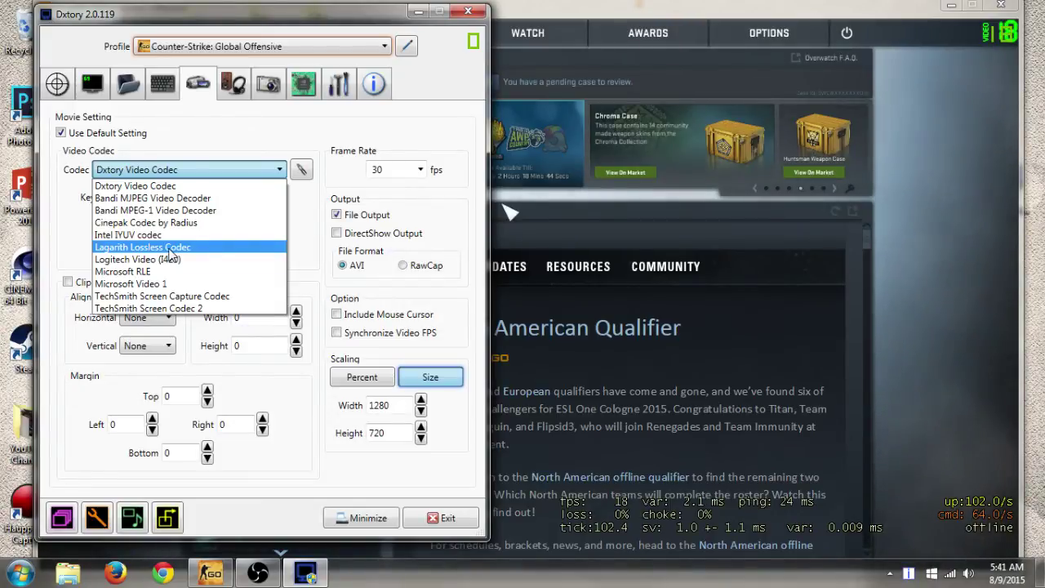
click(167, 249)
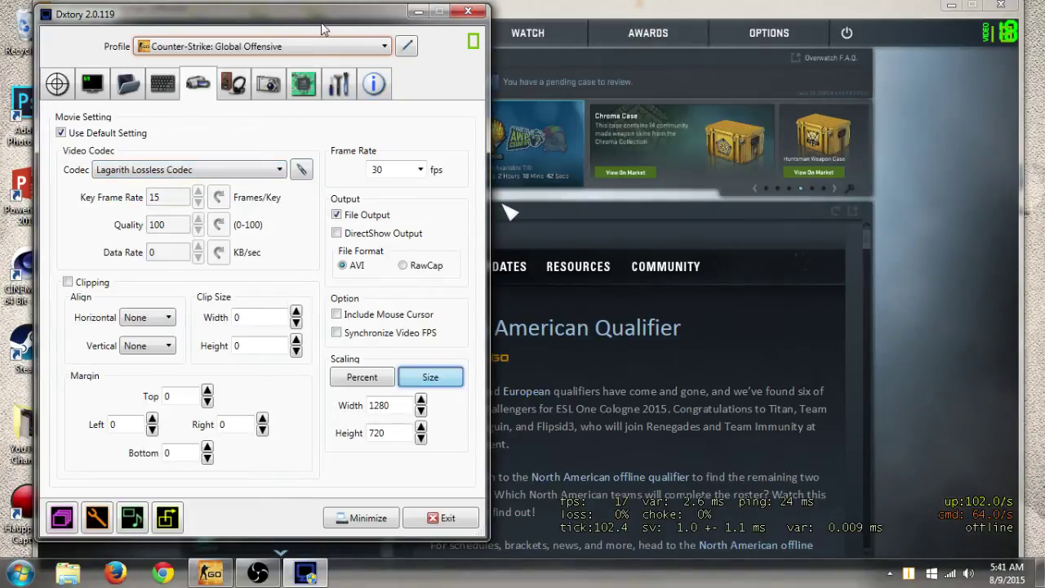
- Keep the Lagarith Lossless codec and leave its configuration mode on YV12
click(233, 171)
click(206, 164)
click(303, 171)
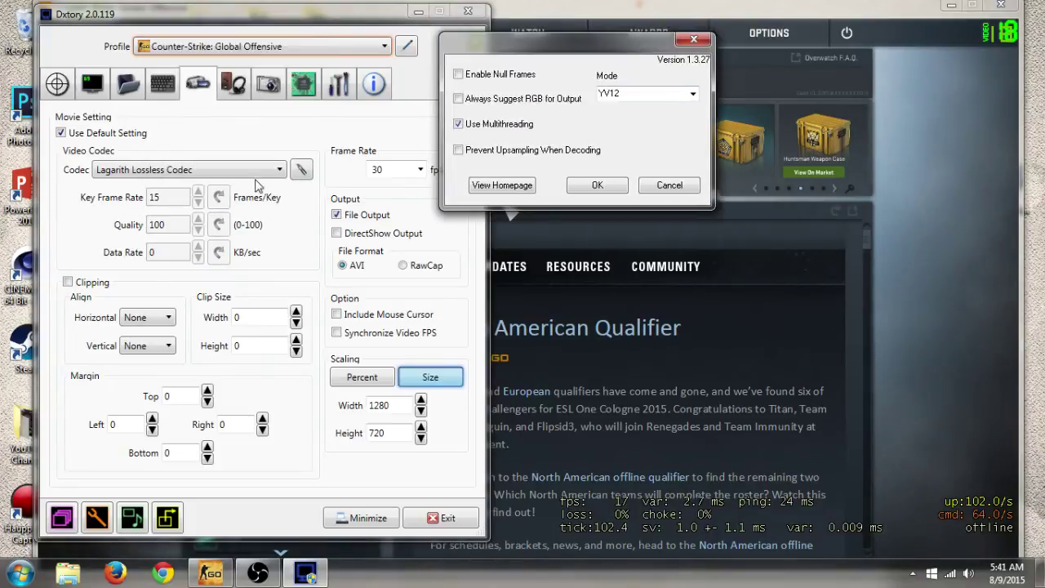
click(684, 93)
click(662, 117)
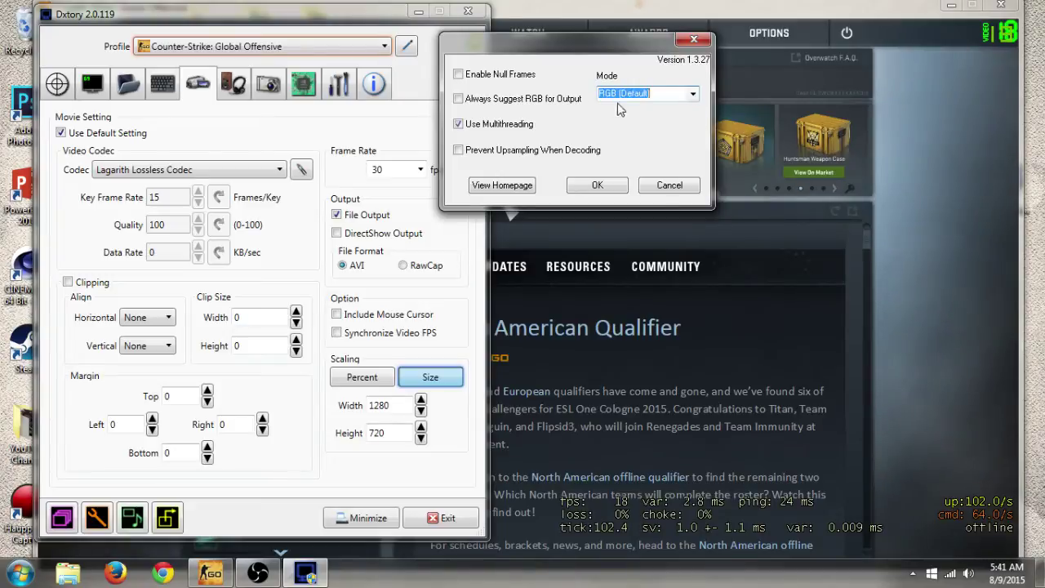
click(693, 94)
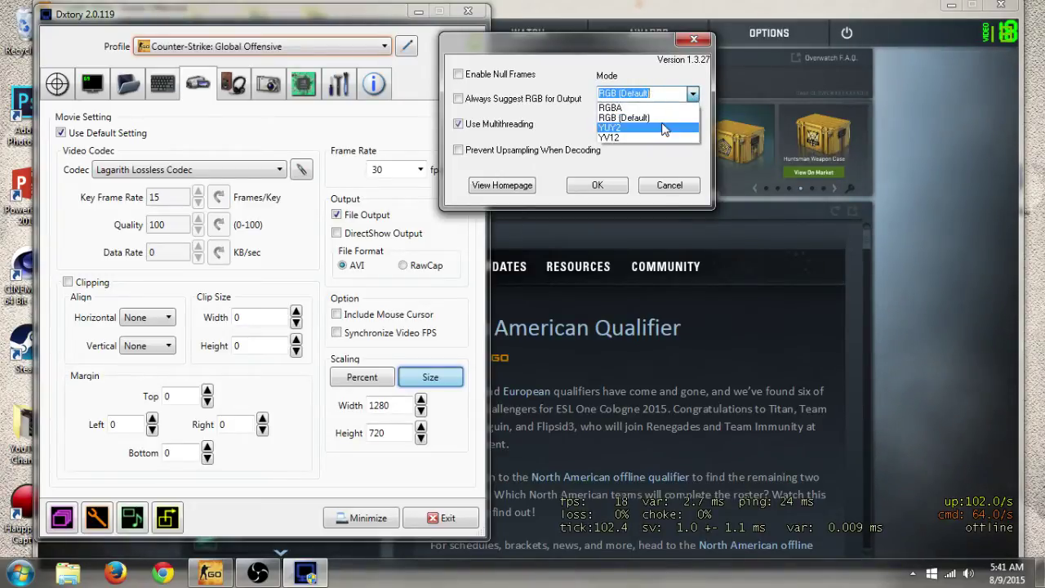
click(631, 139)
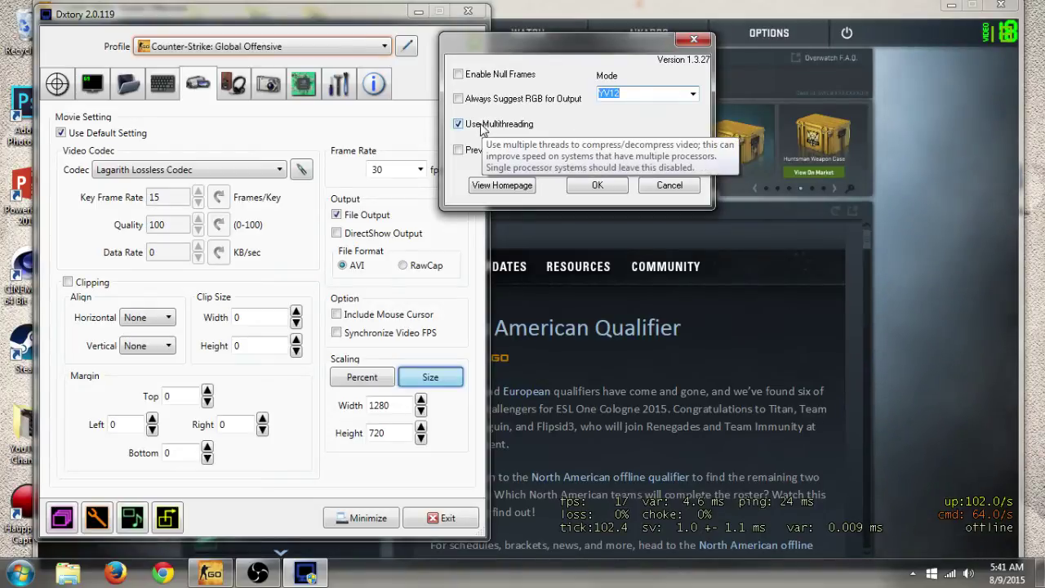
- Confirm the Lagarith settings, then review processes and CPU/memory usage in Task Manager and close it
click(596, 185)
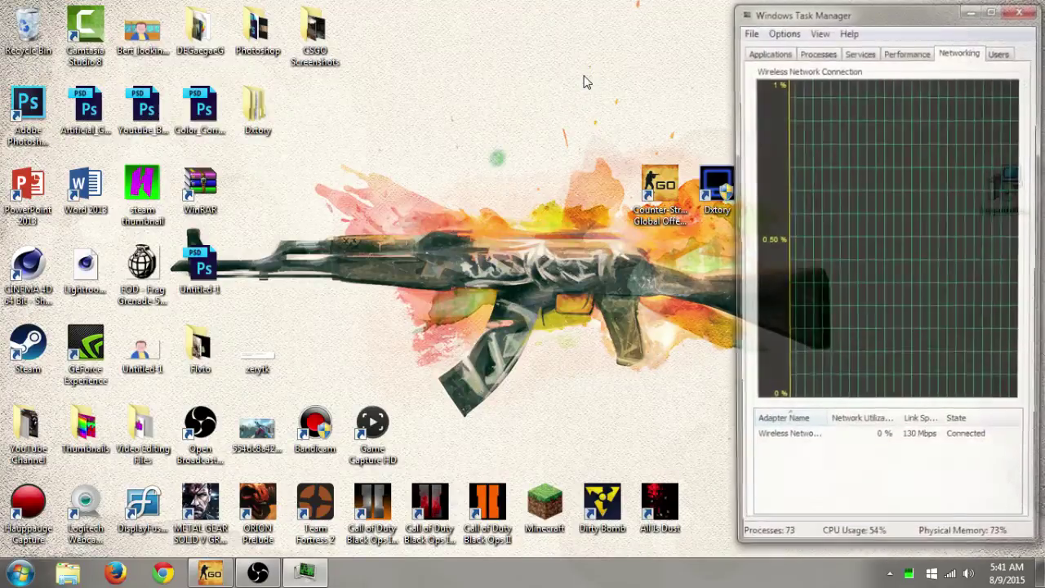
click(994, 18)
click(89, 45)
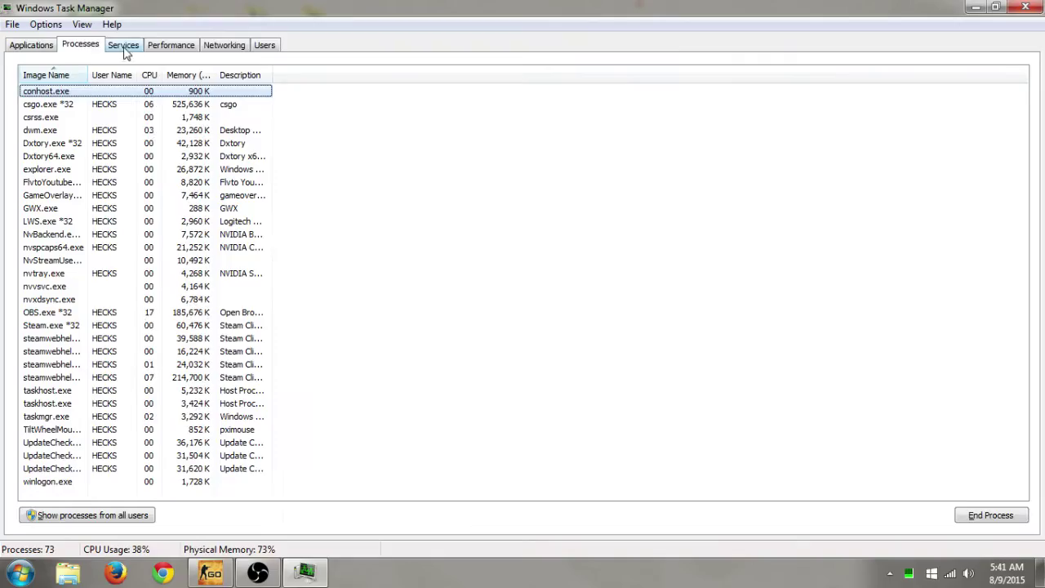
click(162, 48)
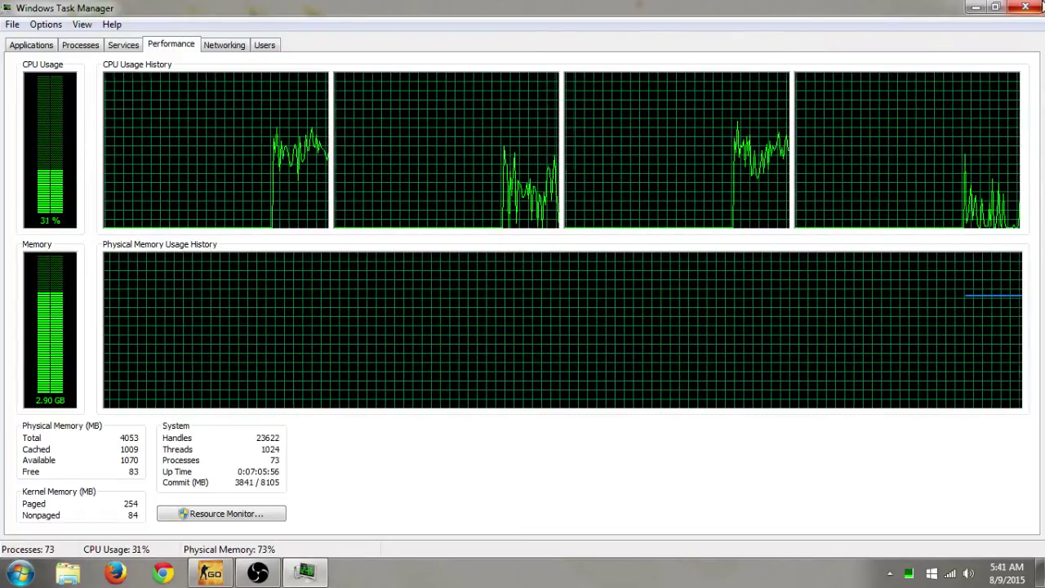
click(1027, 7)
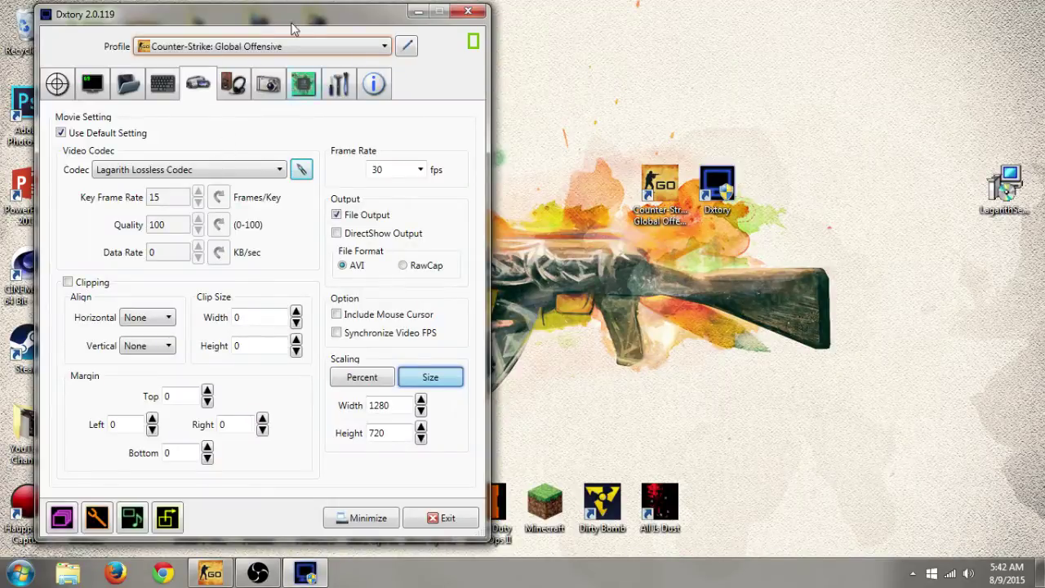
- Reconfirm the Lagarith codec settings and leave the movie frame rate at 30 fps
click(301, 169)
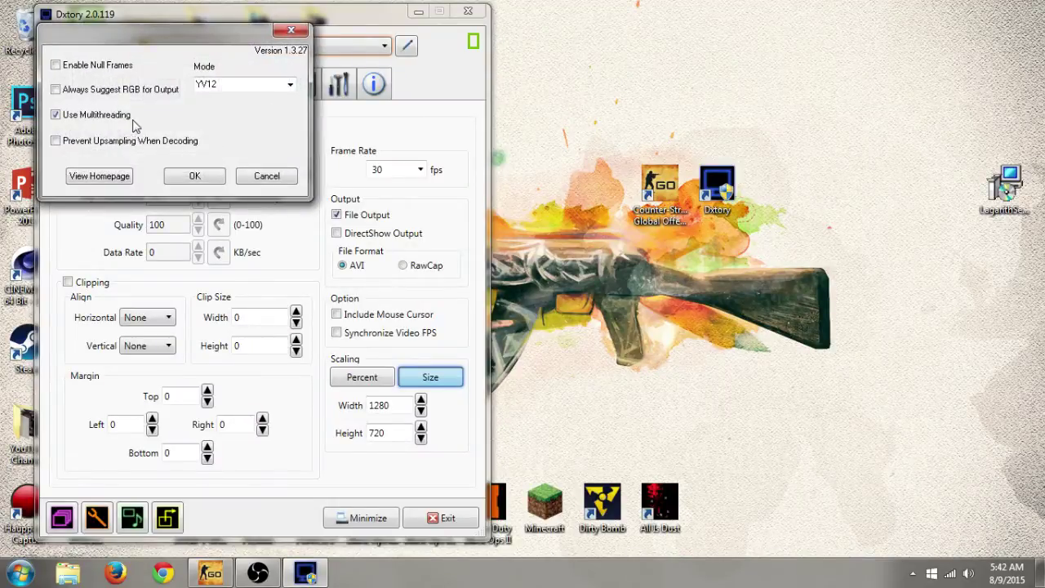
click(196, 176)
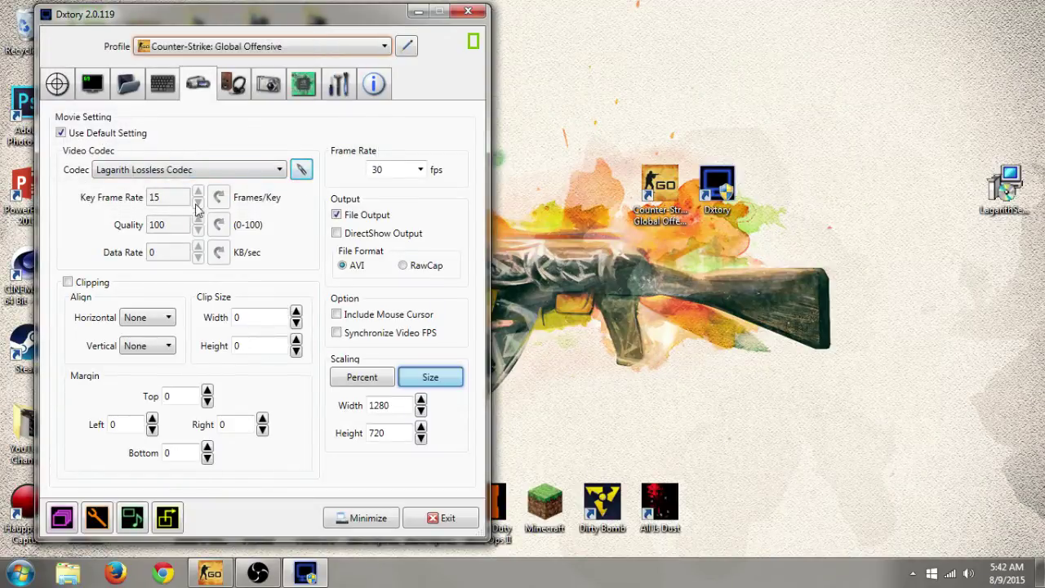
click(419, 169)
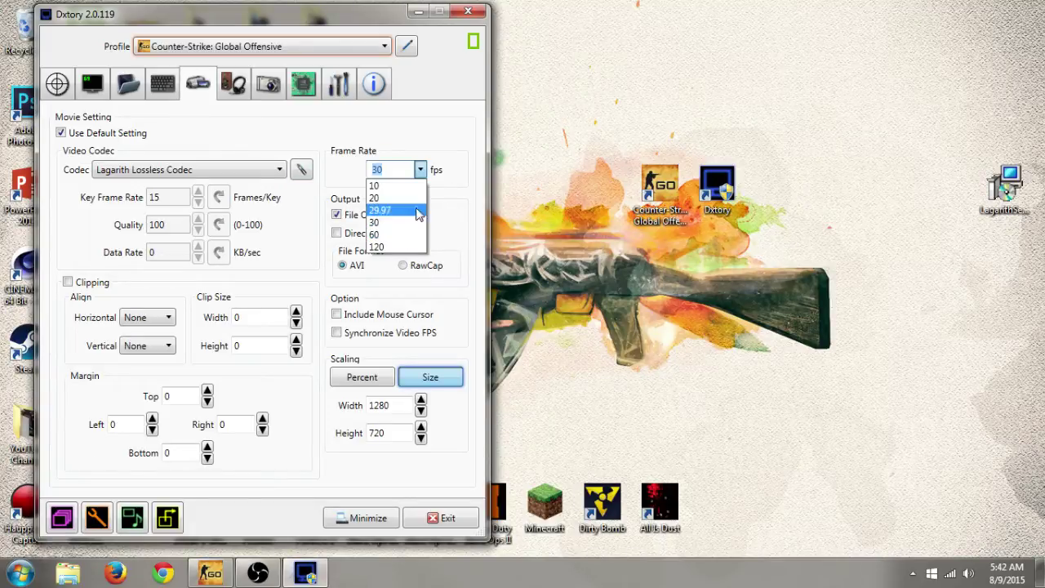
click(353, 175)
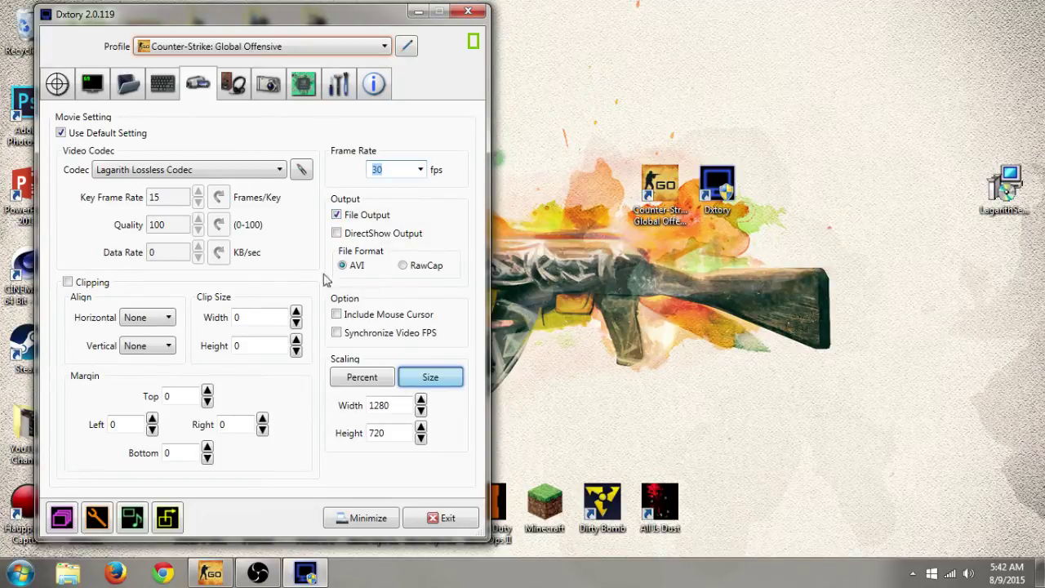
click(365, 382)
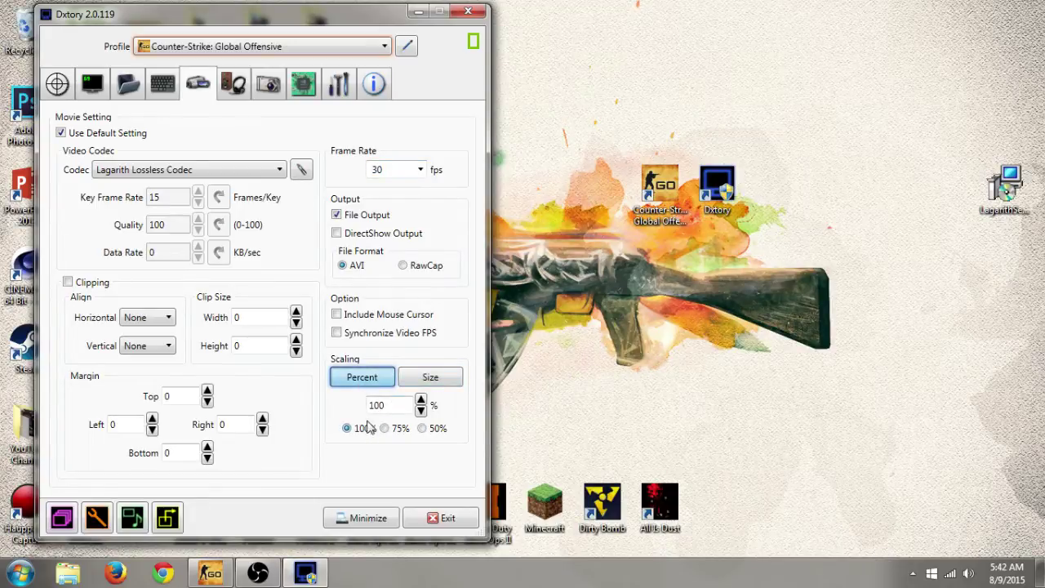
click(418, 380)
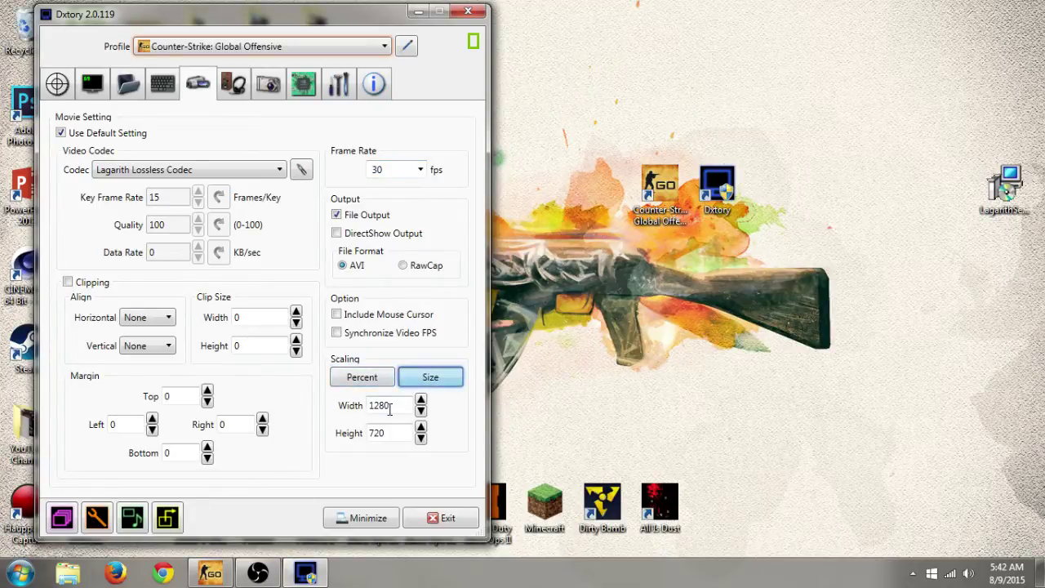
drag(389, 410, 357, 413)
drag(390, 432, 351, 433)
drag(395, 404, 362, 436)
drag(399, 406, 300, 418)
drag(390, 434, 346, 433)
- On the Audio tab, remove the old second stream and keep Headphones as the device
click(232, 84)
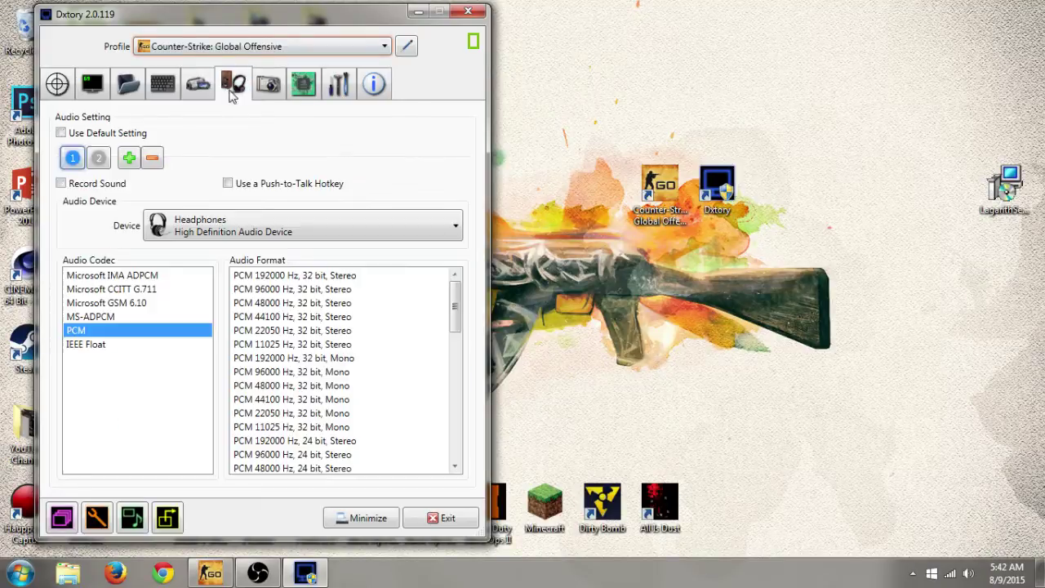
click(98, 158)
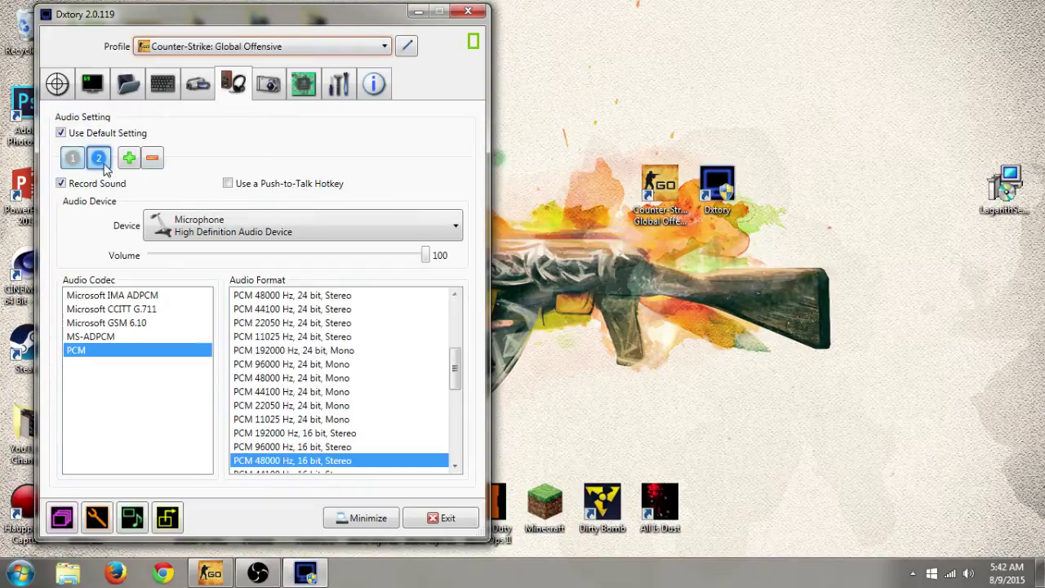
click(148, 160)
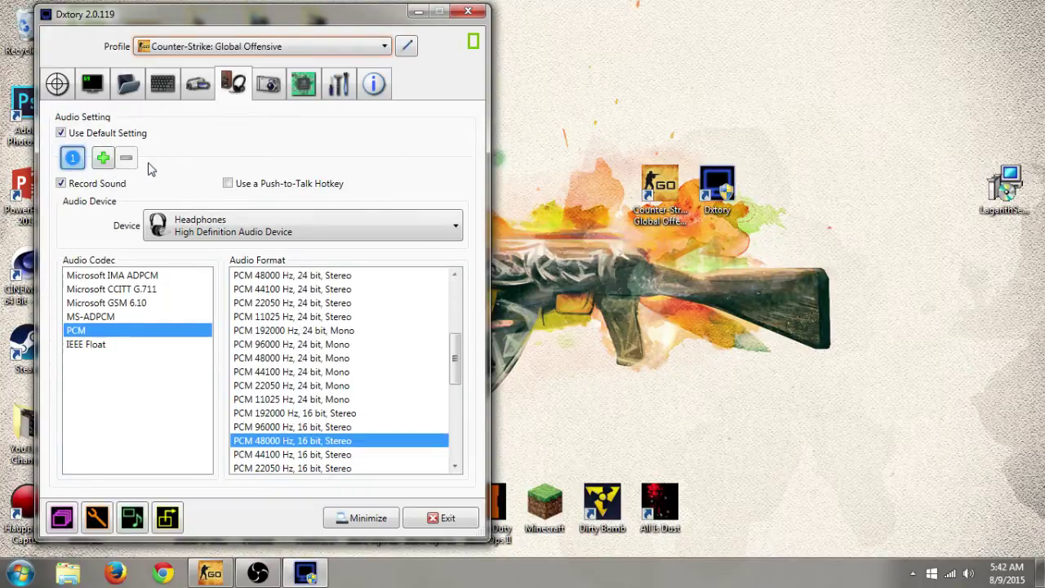
click(210, 222)
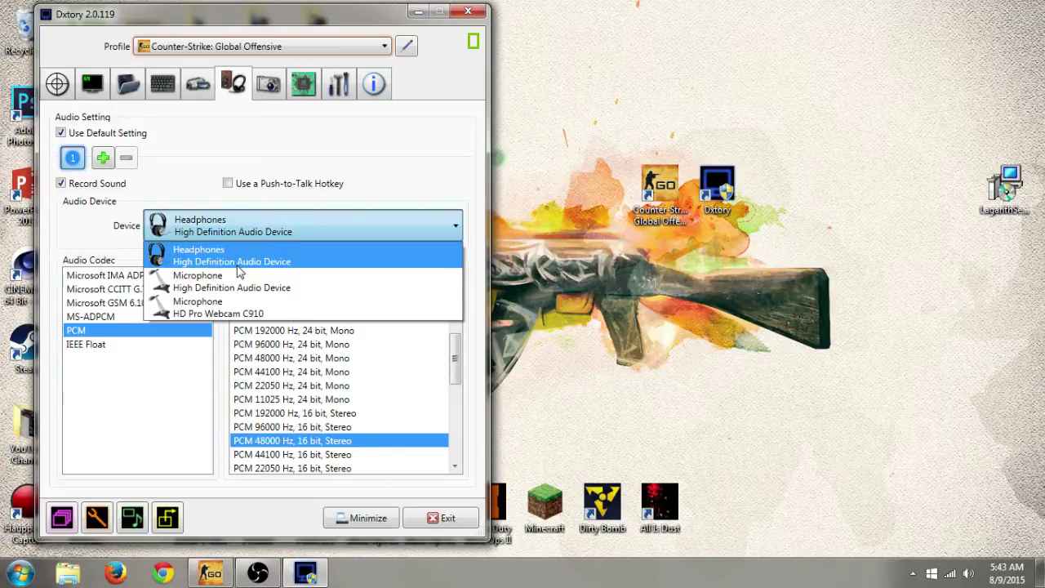
click(187, 193)
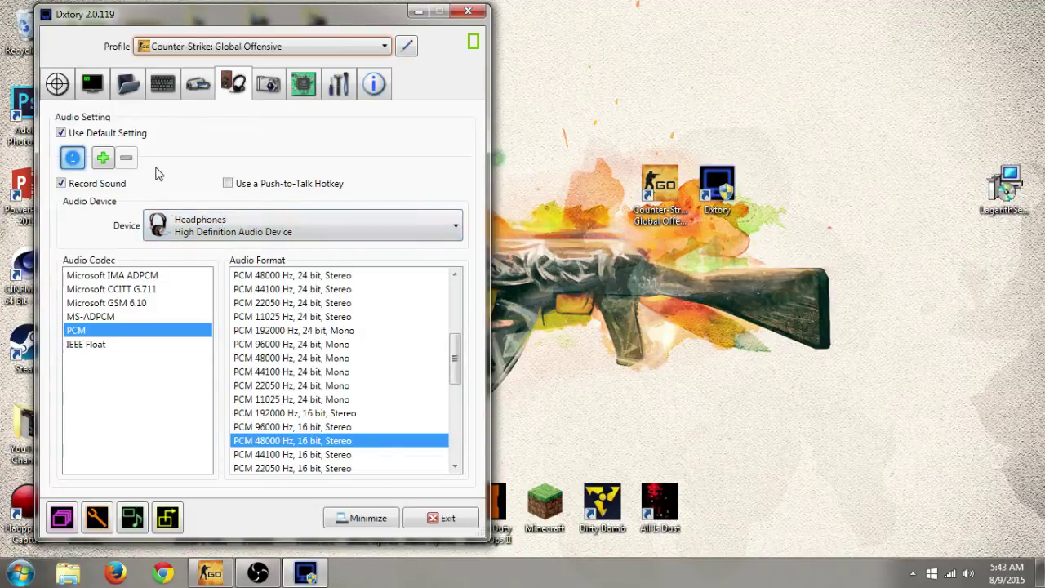
- Add audio stream 2 recording the HD Audio microphone in PCM 48000 Hz, 16 bit, Stereo
click(104, 159)
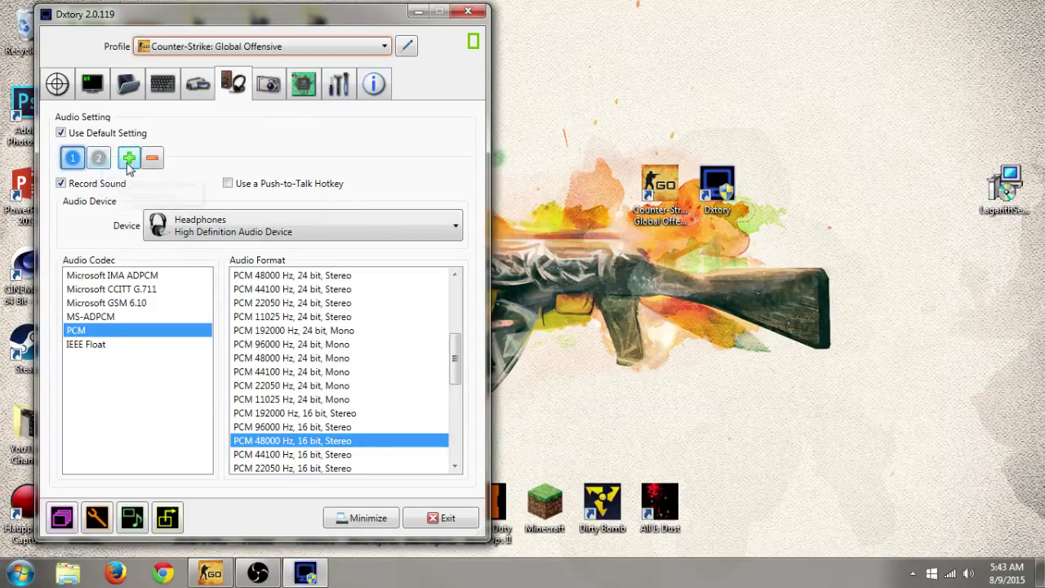
click(238, 235)
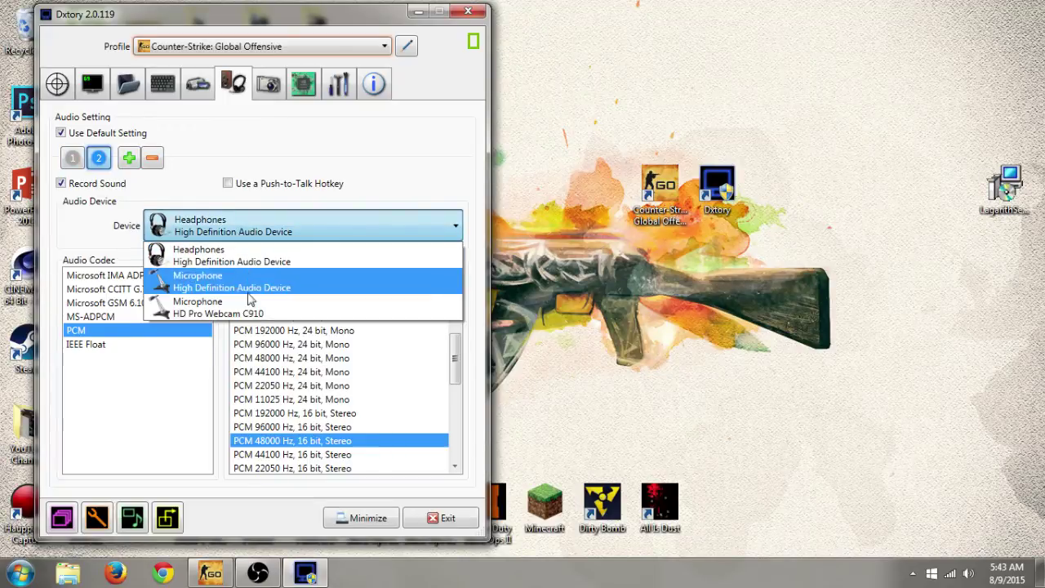
click(237, 282)
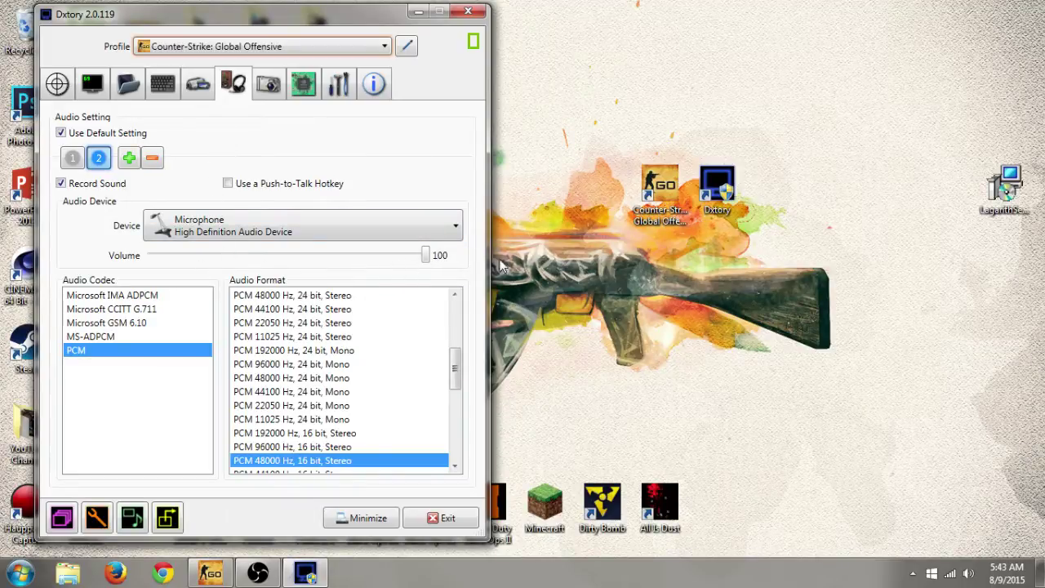
click(72, 157)
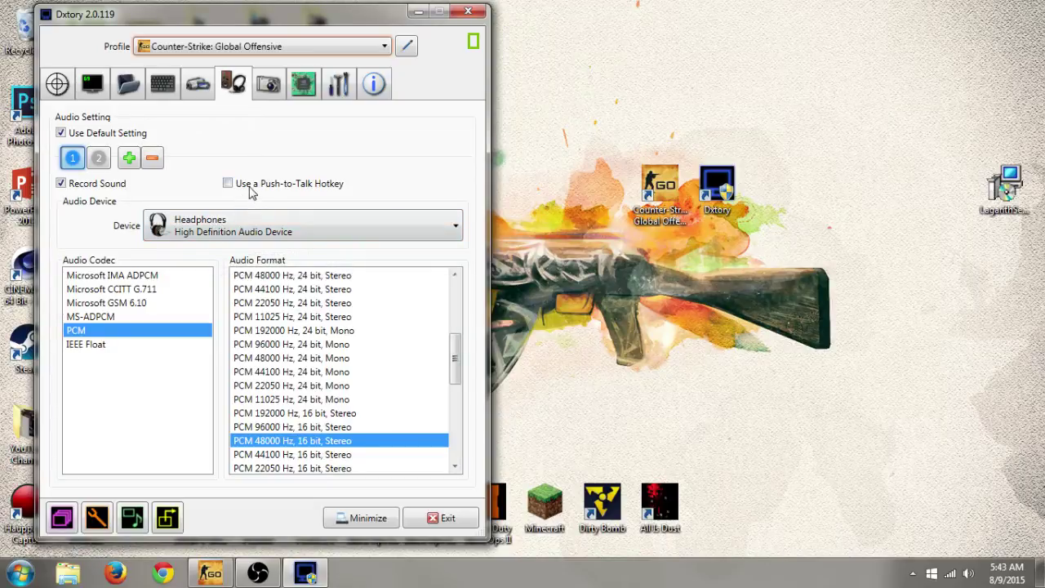
click(98, 158)
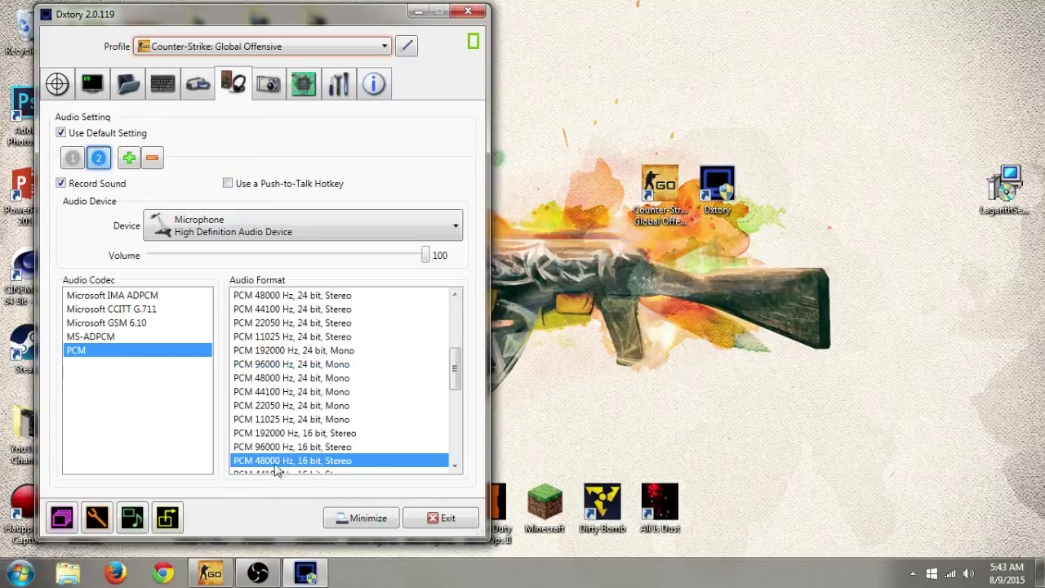
drag(455, 362, 450, 384)
click(309, 406)
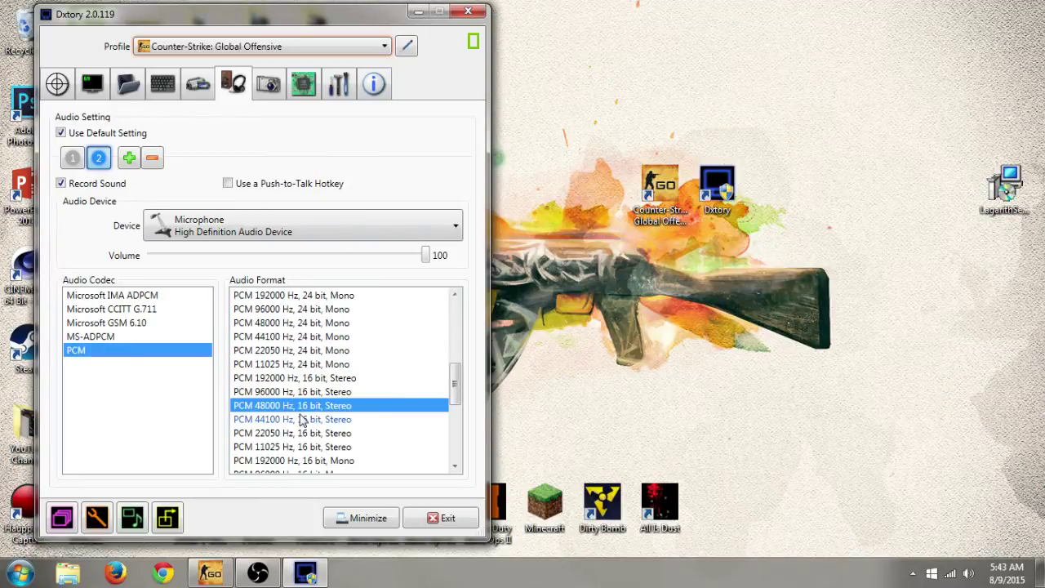
- Review ScreenShot, Advanced and Global settings with Processing Threads at 4, then minimize Dxtory
click(268, 85)
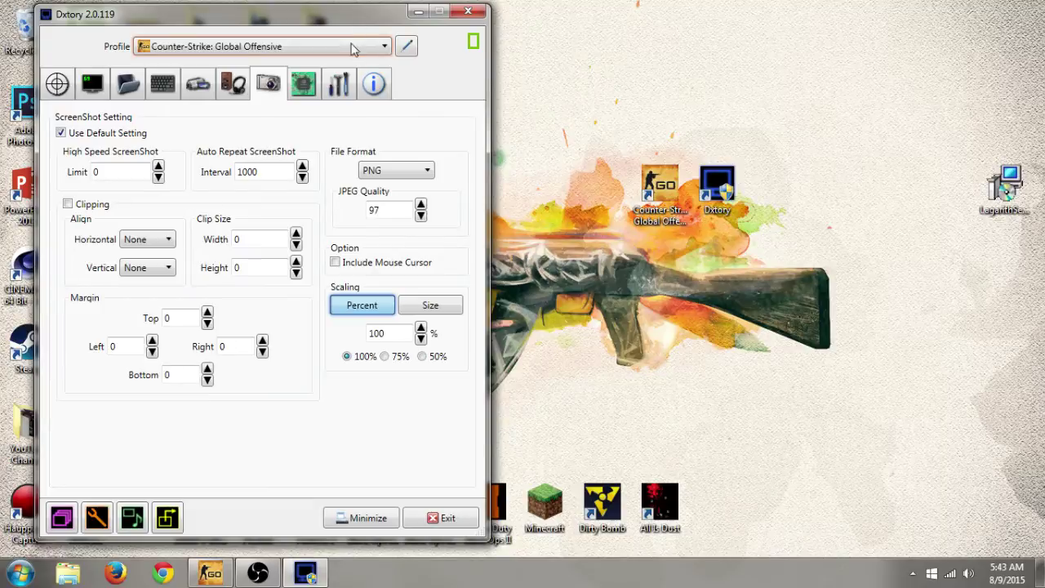
click(296, 95)
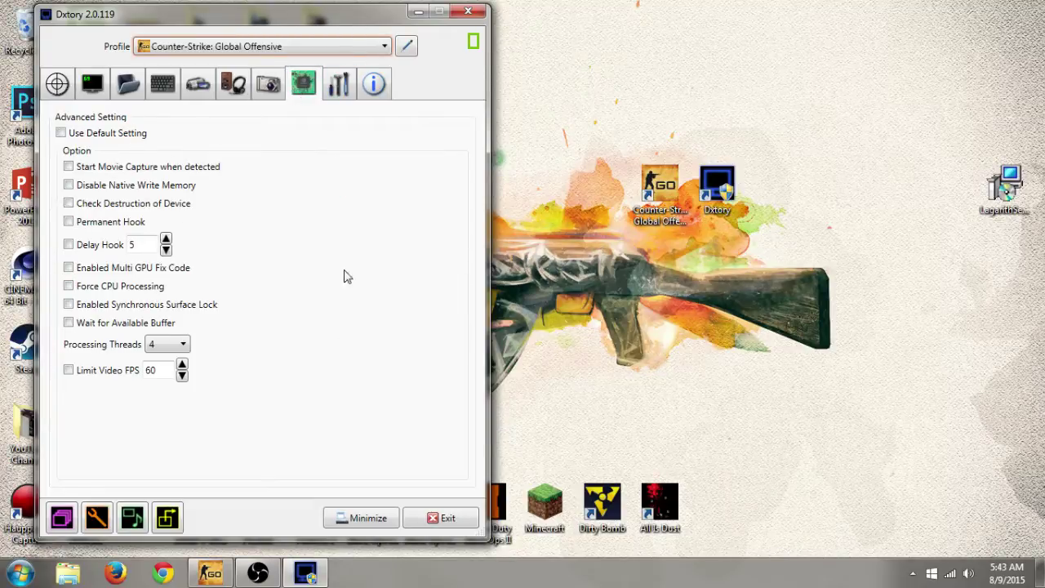
click(167, 344)
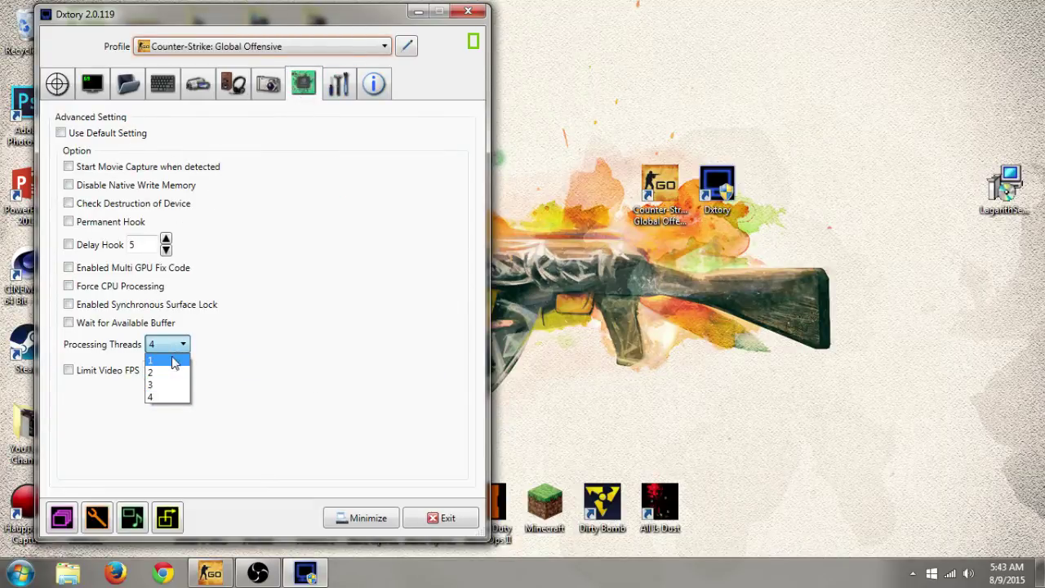
click(164, 358)
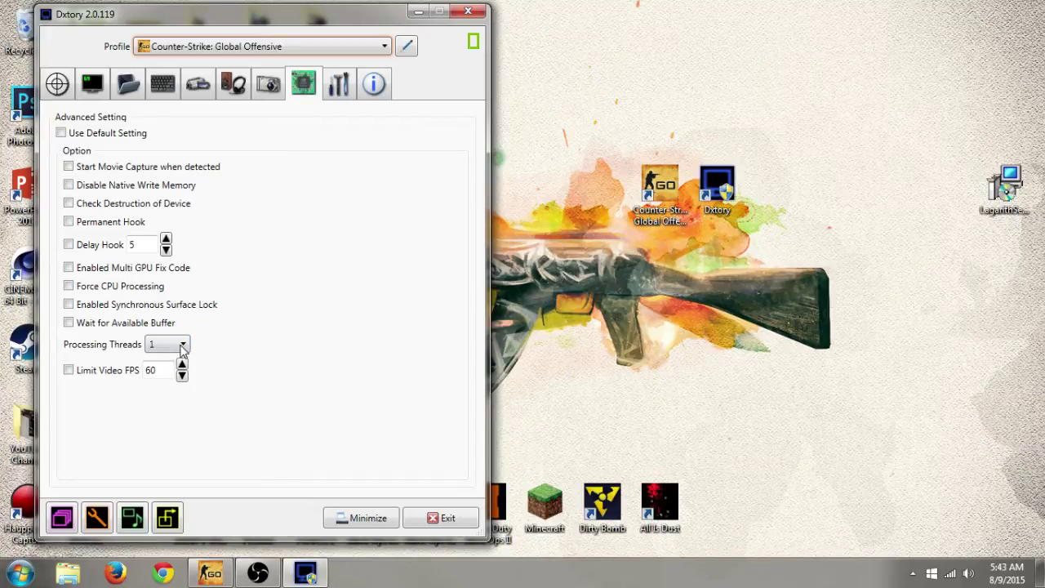
click(181, 346)
click(202, 357)
click(168, 346)
click(182, 396)
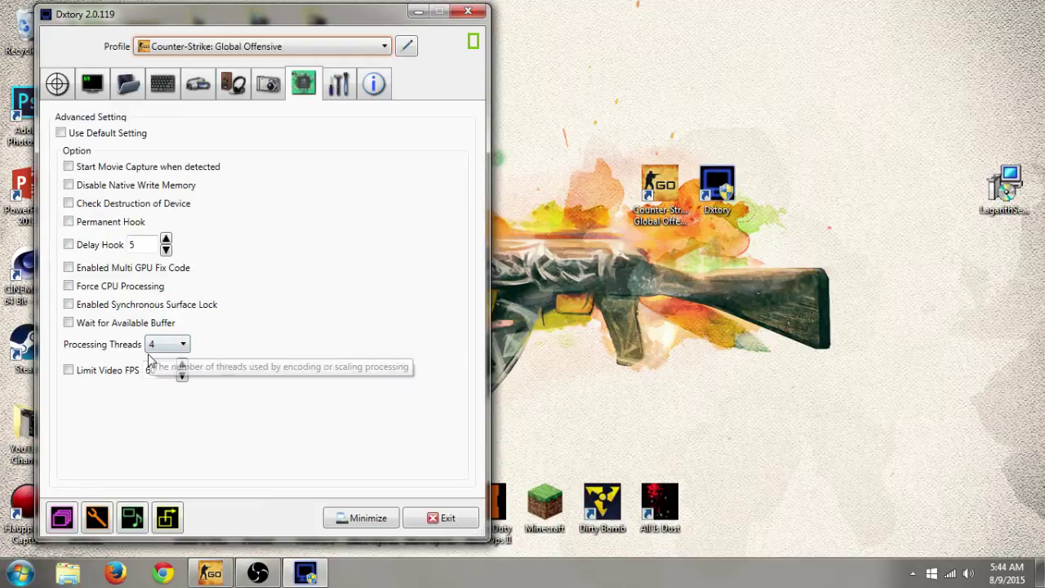
click(348, 85)
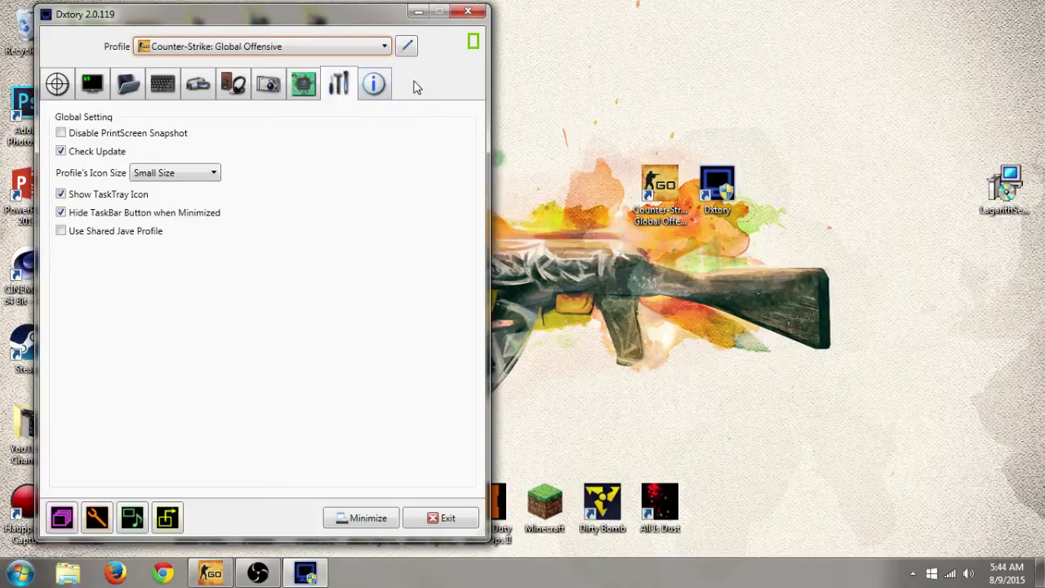
click(368, 519)
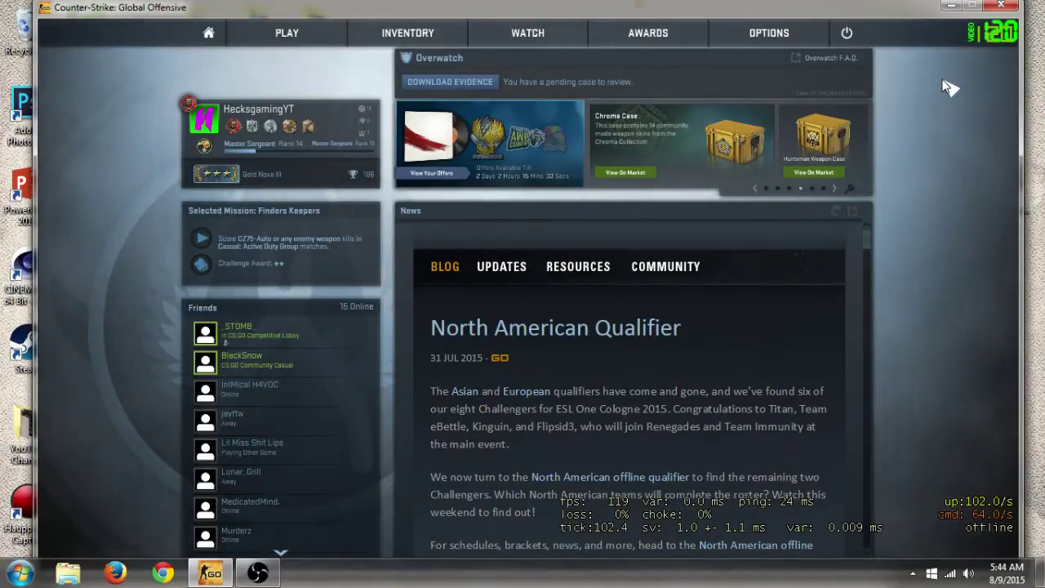
- Start an F12 test recording of the CS:GO main menu, then bring up Windows Explorer
key(F12)
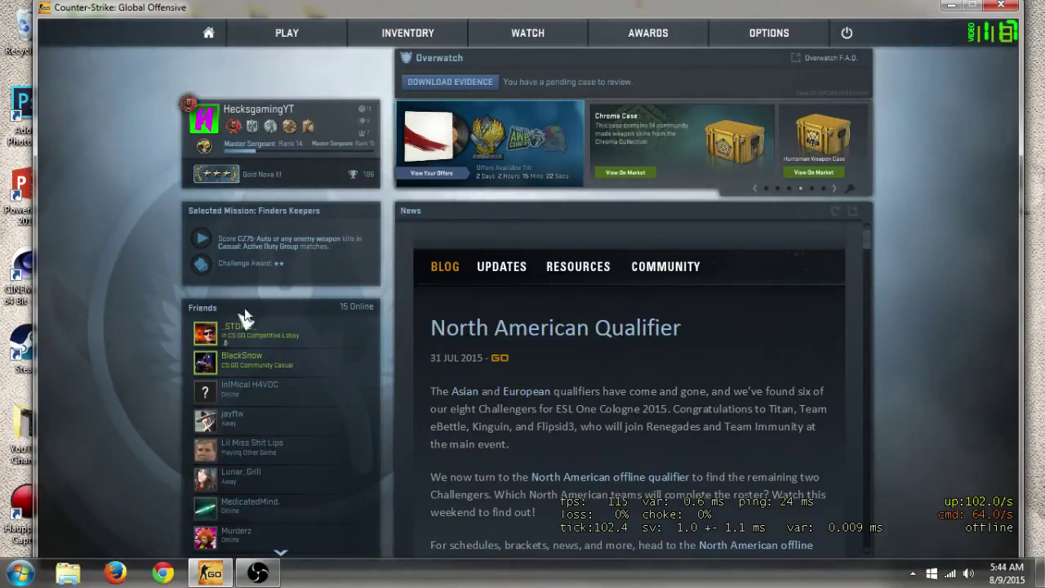
click(68, 573)
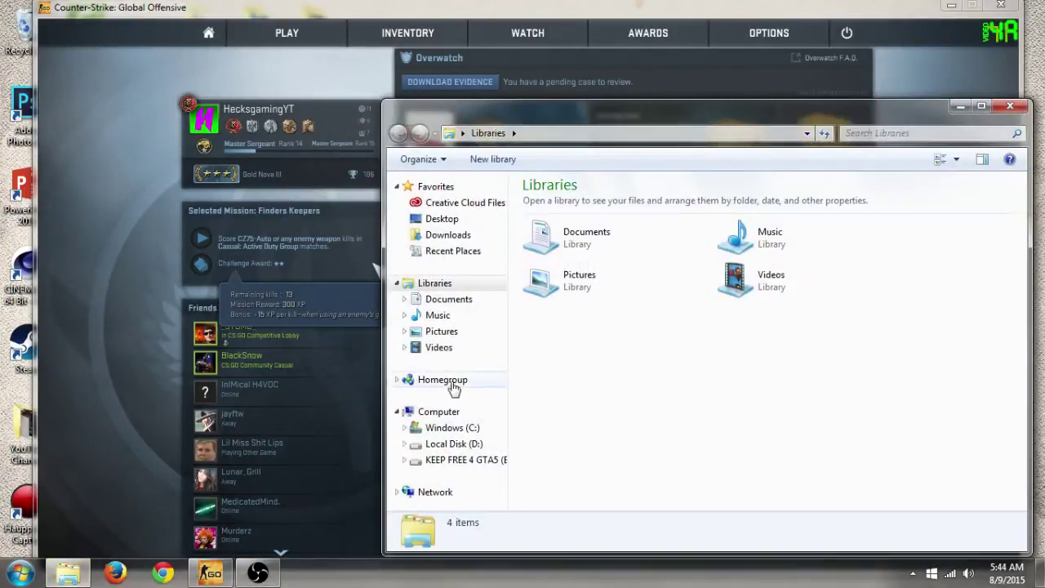
- Check that D:\Dxtory holds the new 8-second, 88.8 MB csgo AVI clip, then close Explorer
click(462, 448)
drag(631, 149, 459, 98)
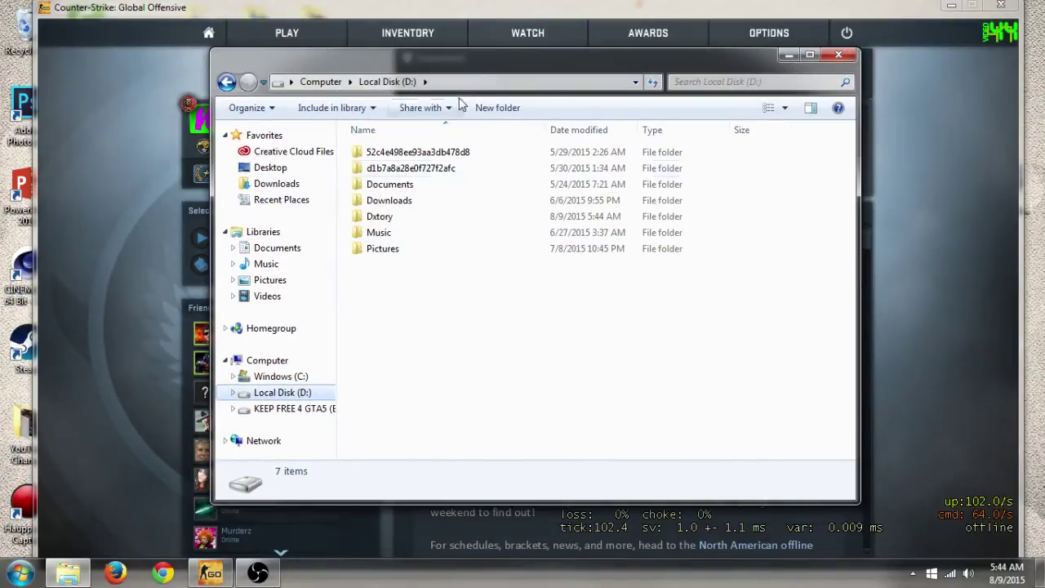
double_click(390, 216)
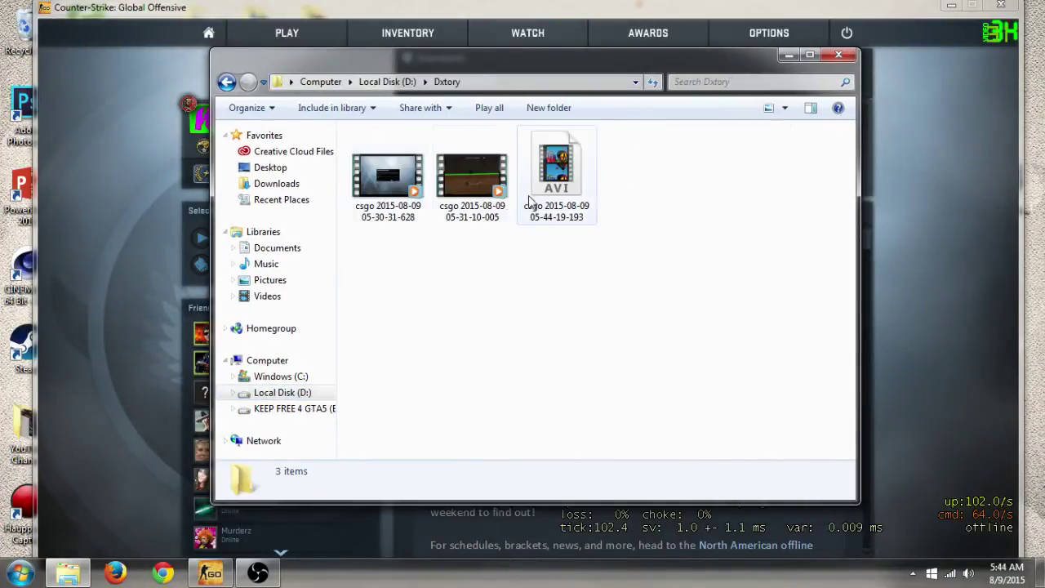
click(563, 183)
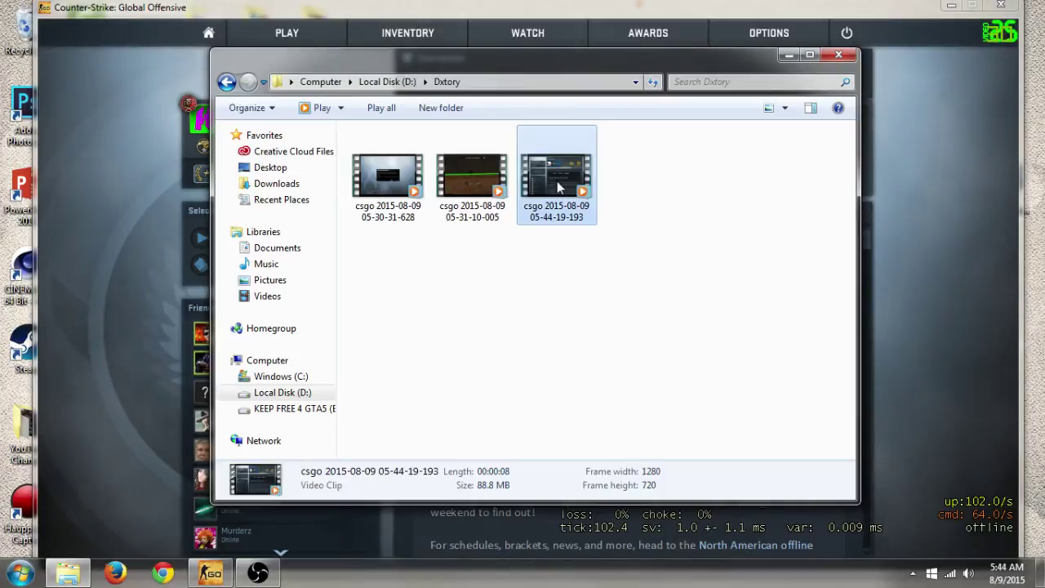
click(838, 55)
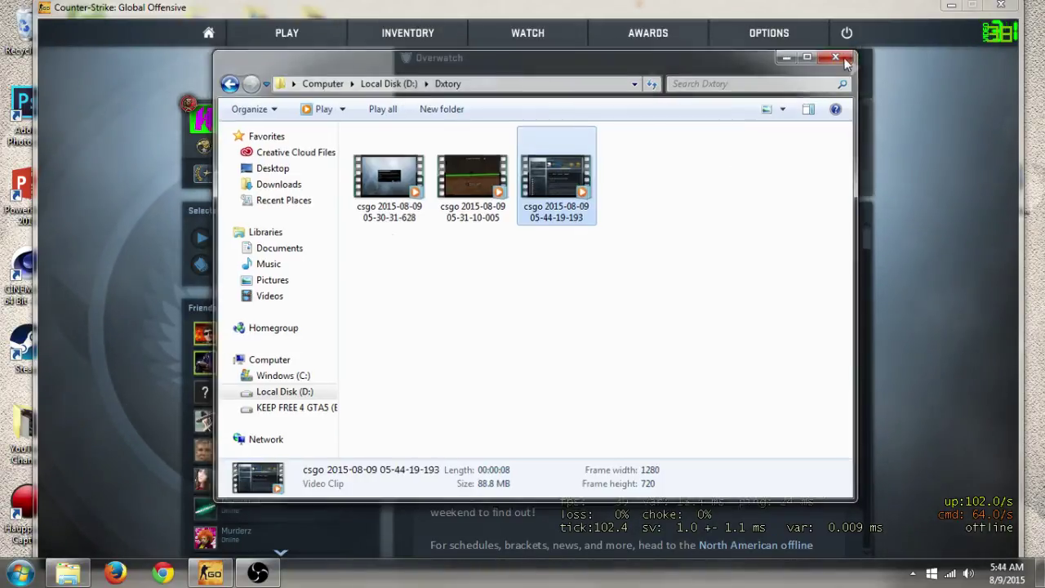
- Confirm the EXIT GAME dialog with OK to quit Counter-Strike: Global Offensive
click(583, 360)
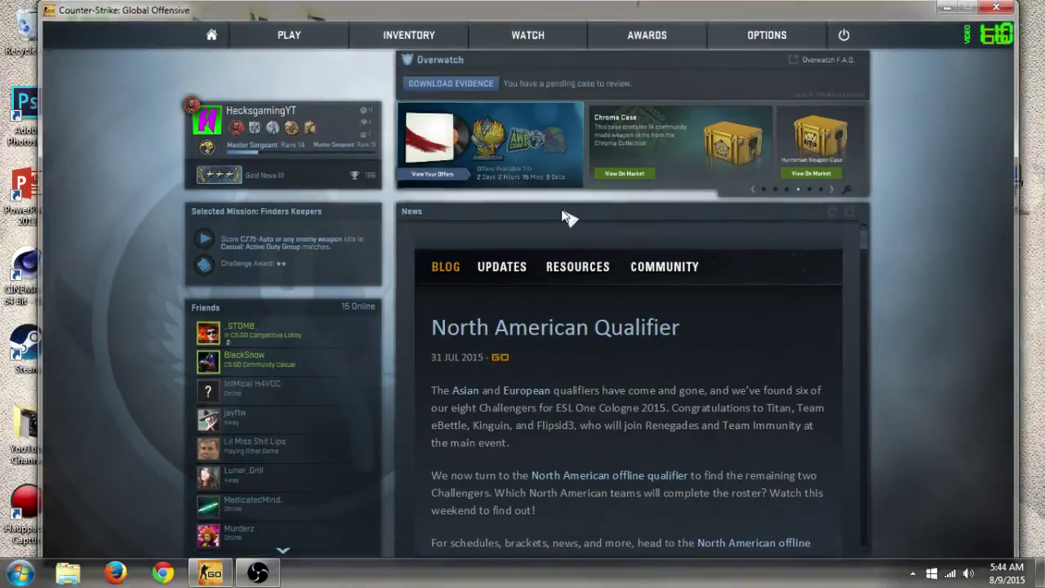